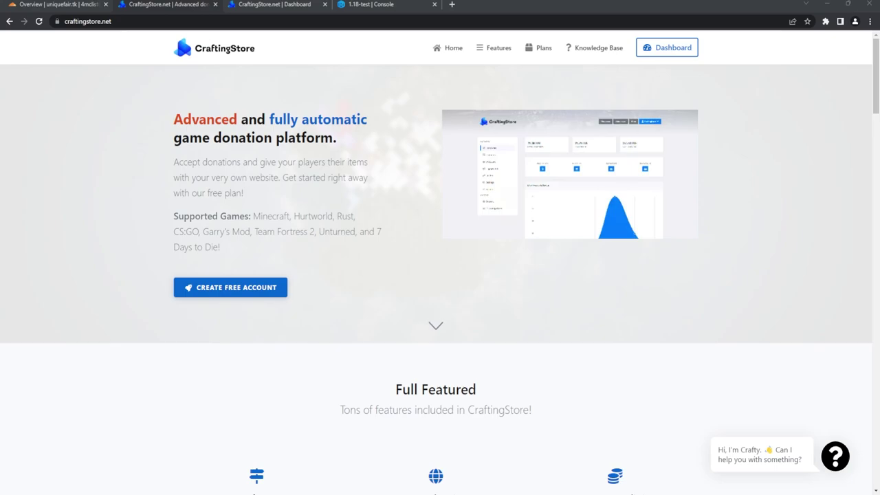
Step: Scroll the CraftingStore homepage and jump to its Features and Plans sections
scroll(440, 275, down, 9)
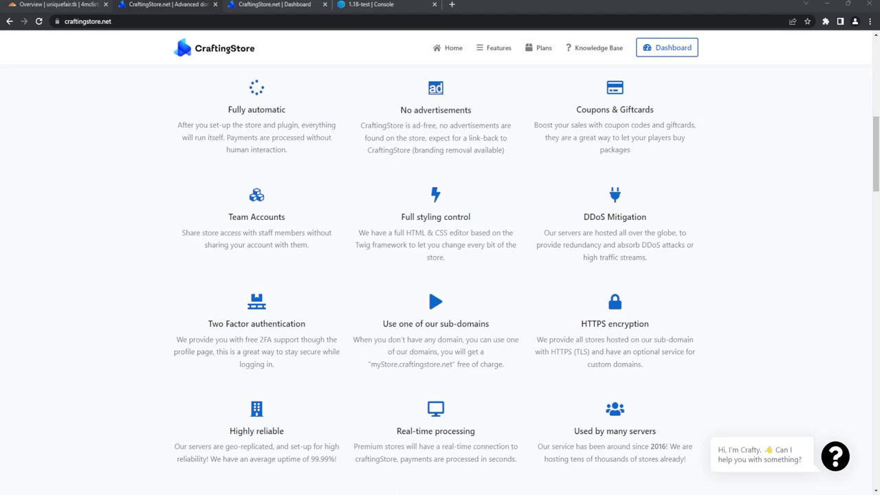
scroll(440, 275, down, 10)
scroll(435, 206, down, 2)
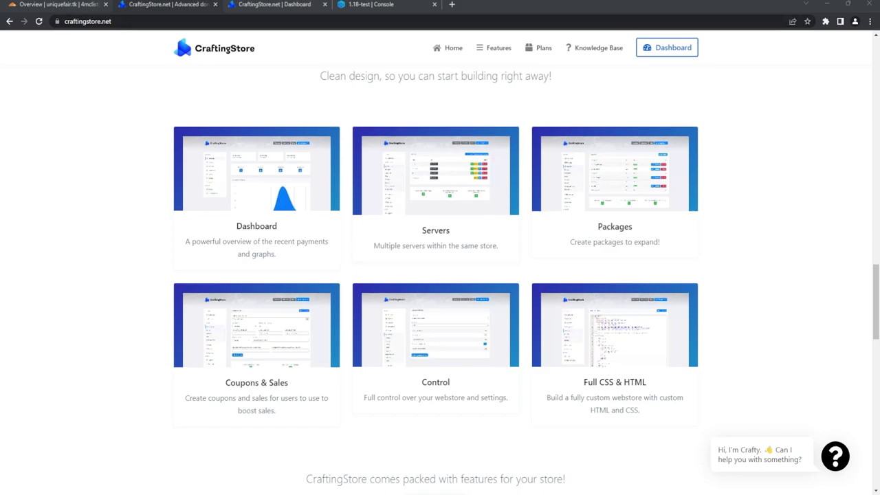
click(496, 48)
click(542, 48)
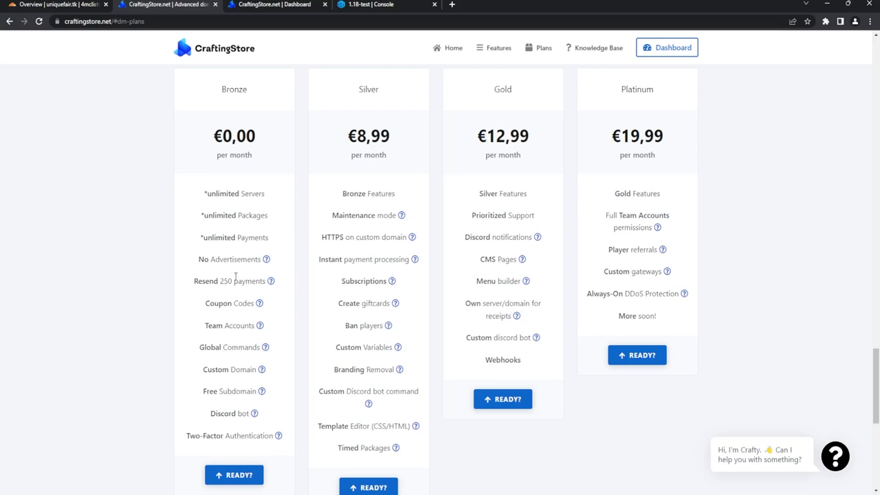
scroll(224, 278, down, 1)
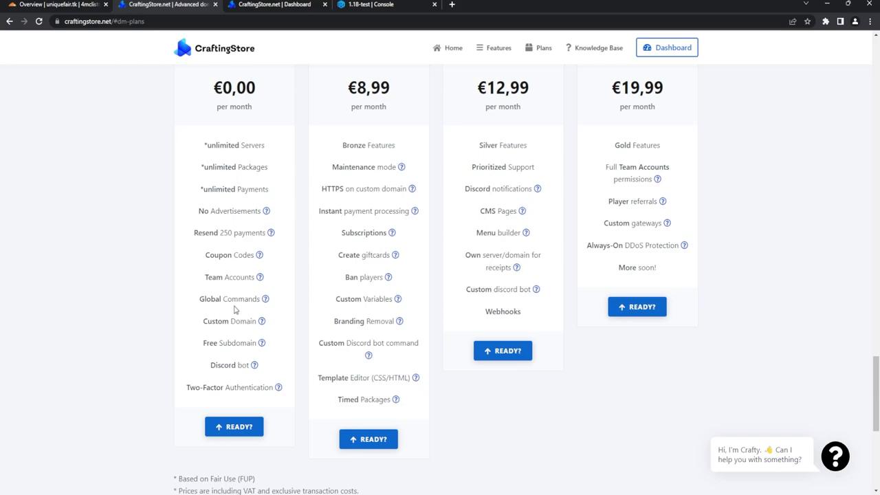
Step: Check the uniquefair.tk Cloudflare overview, then pick the free Bronze plan
click(58, 5)
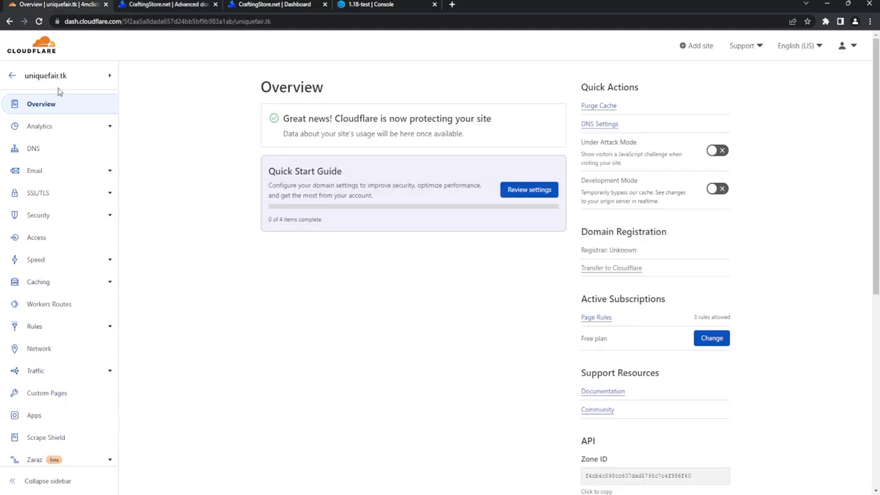
click(137, 3)
scroll(301, 403, down, 3)
scroll(299, 363, up, 3)
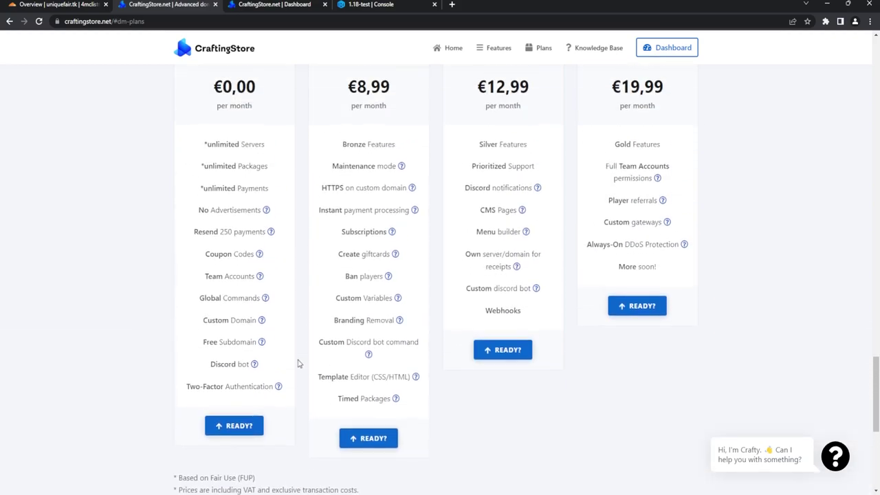
click(234, 420)
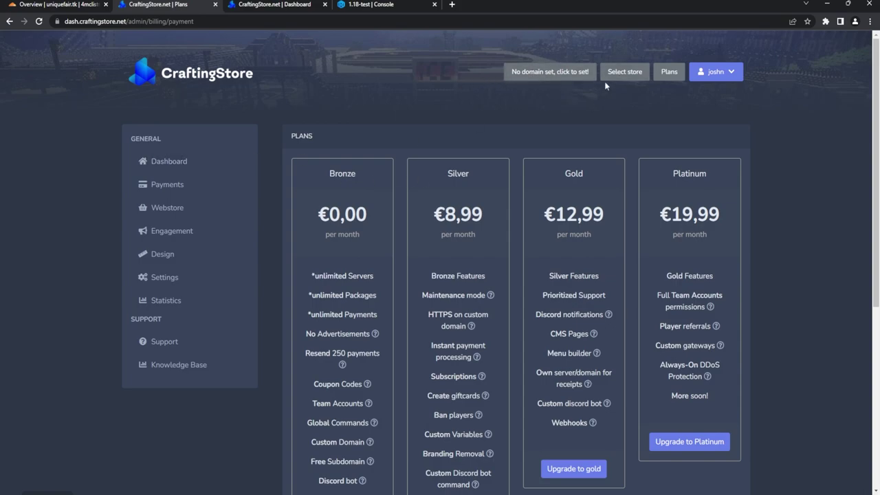
Step: Set up a new custom domain and enter shop.uniquefair.tk as its domain
click(534, 76)
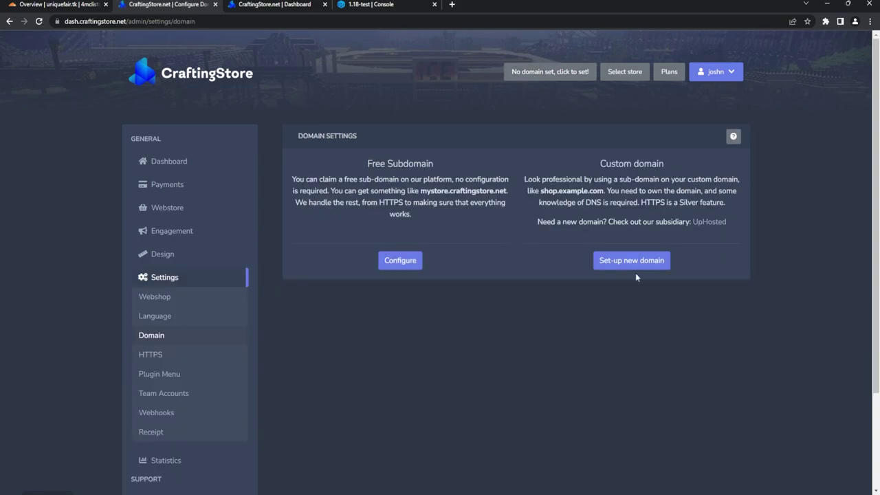
click(611, 267)
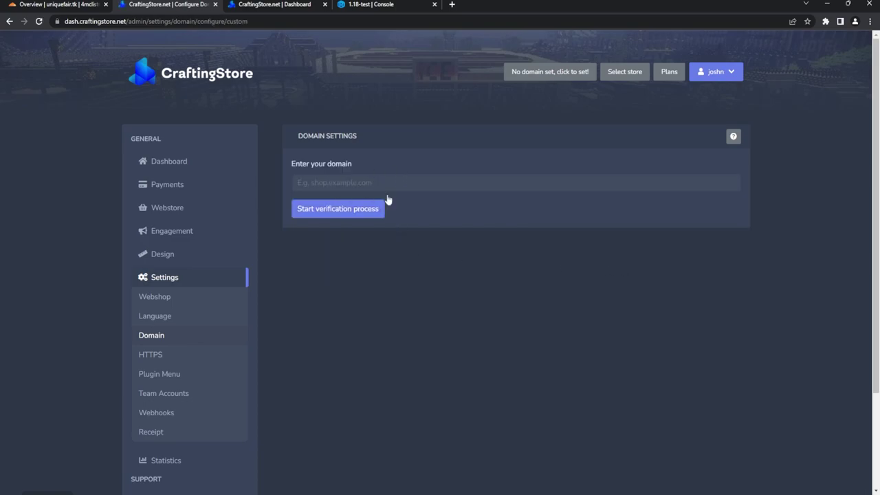
click(364, 187)
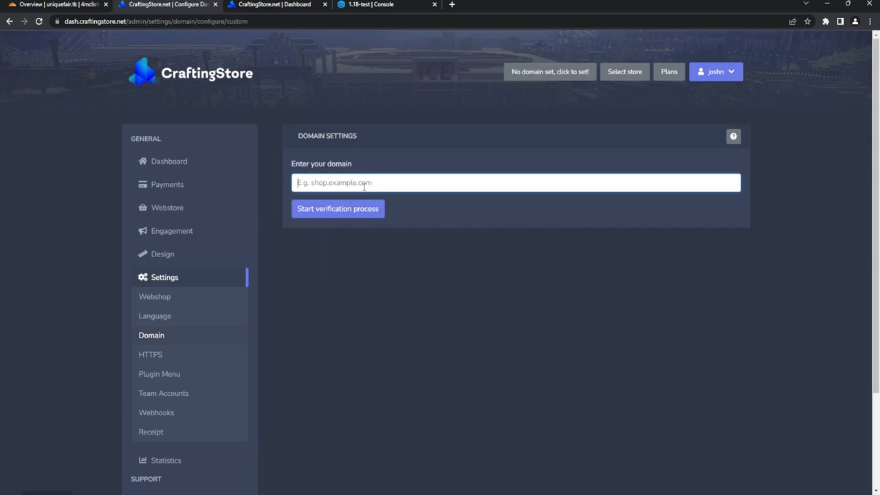
text(shop)
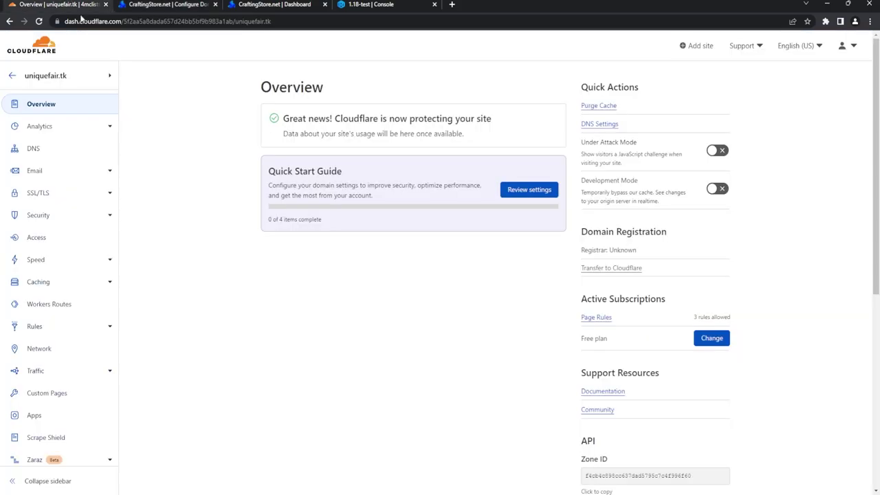
click(69, 5)
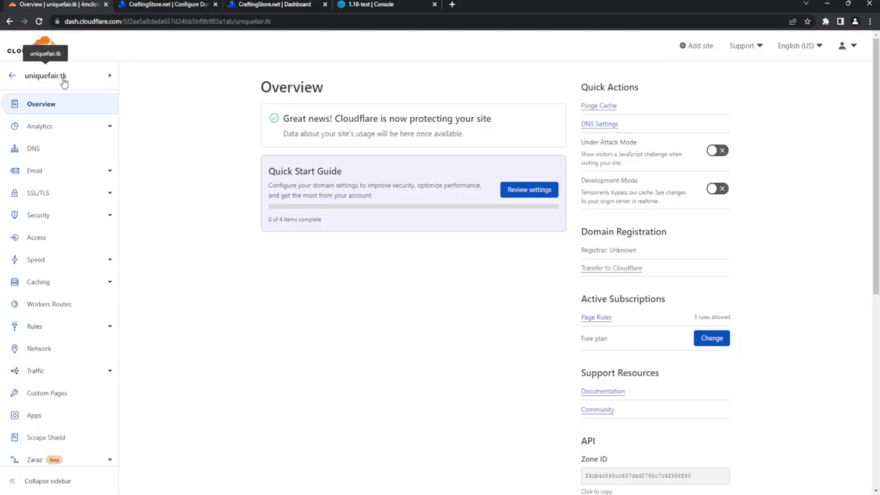
click(165, 5)
click(392, 187)
text(.)
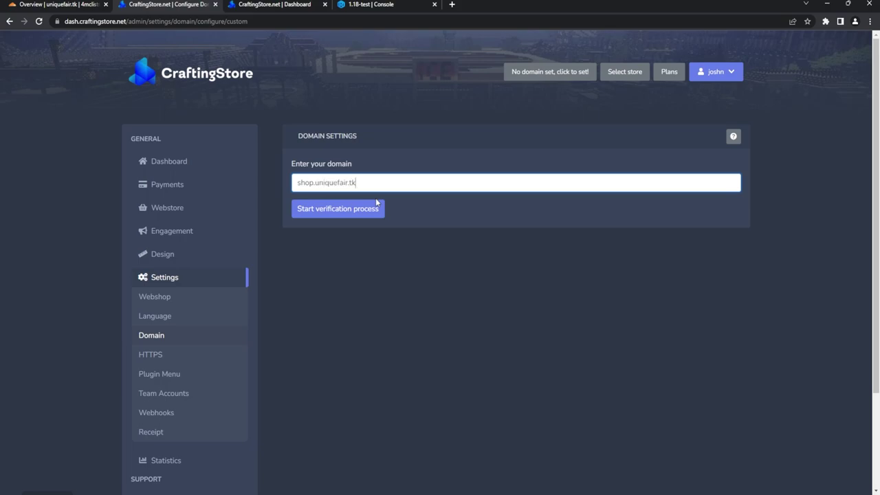
text(uniquefair.tk)
Step: Start verification for shop.uniquefair.tk and copy the CNAME target value
click(338, 210)
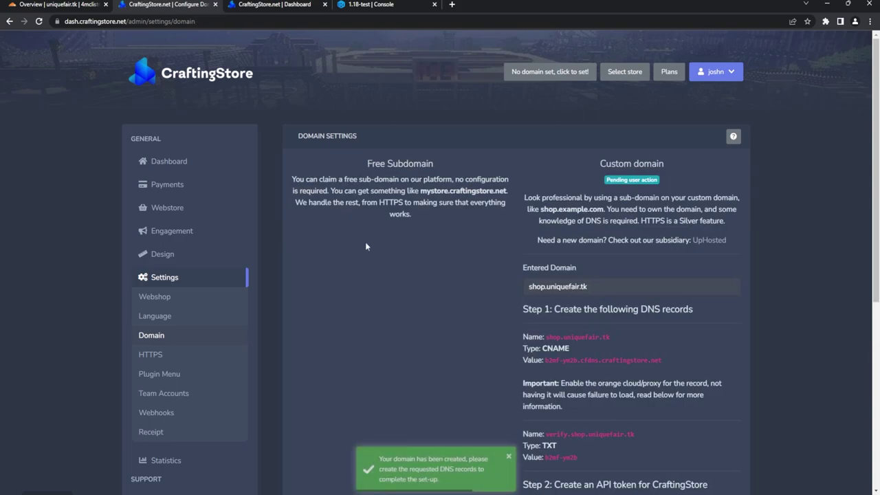
scroll(618, 200, down, 2)
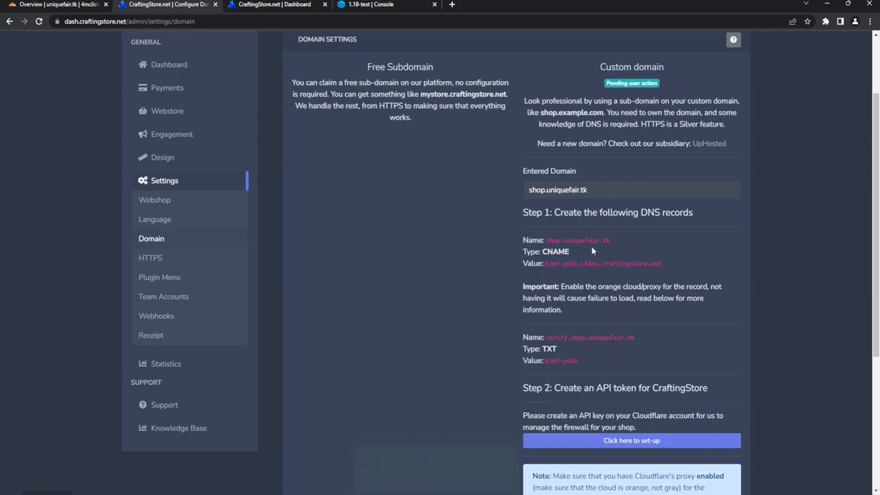
scroll(587, 180, down, 1)
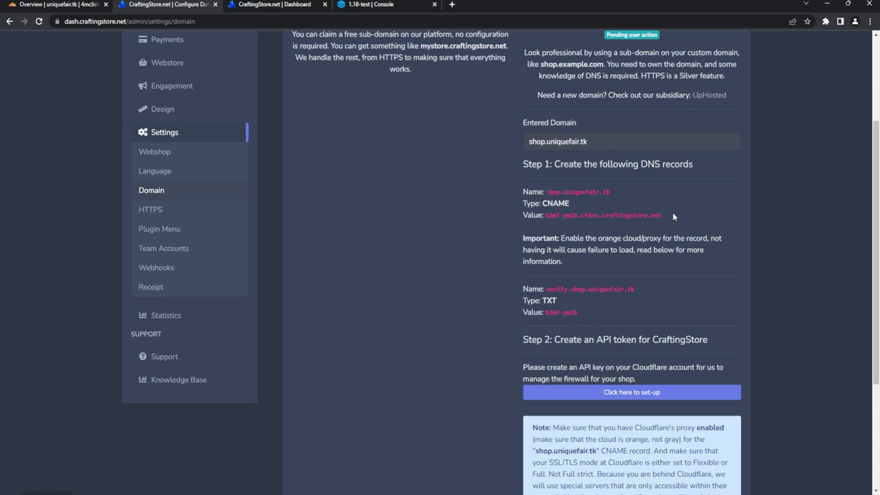
drag(662, 214, 546, 219)
key(ctrl+c)
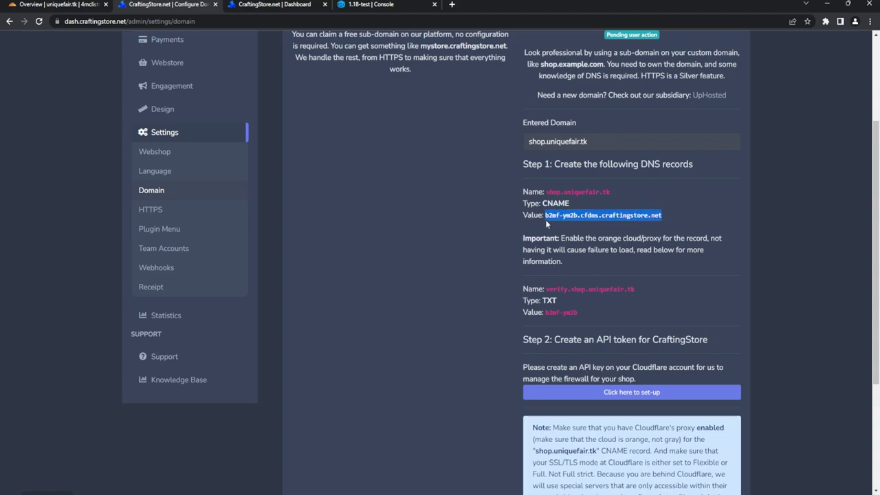
click(55, 5)
Step: In uniquefair.tk's DNS settings, start a new record of type CNAME
click(44, 149)
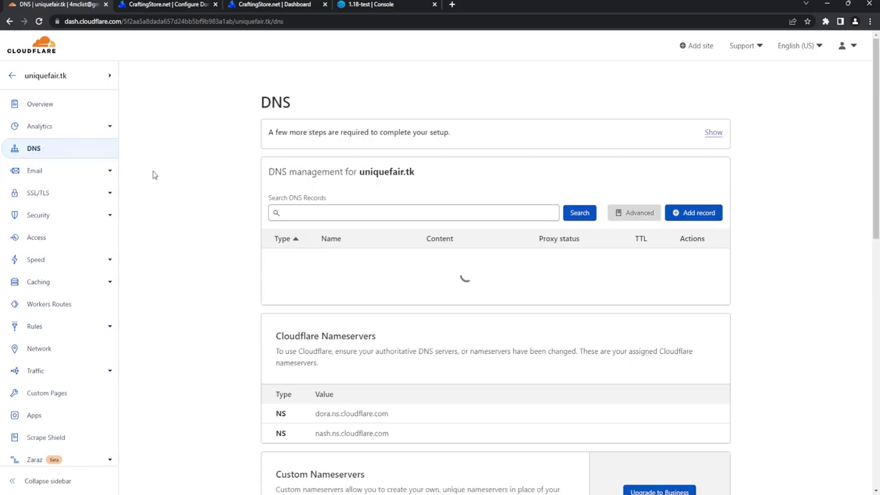
click(685, 214)
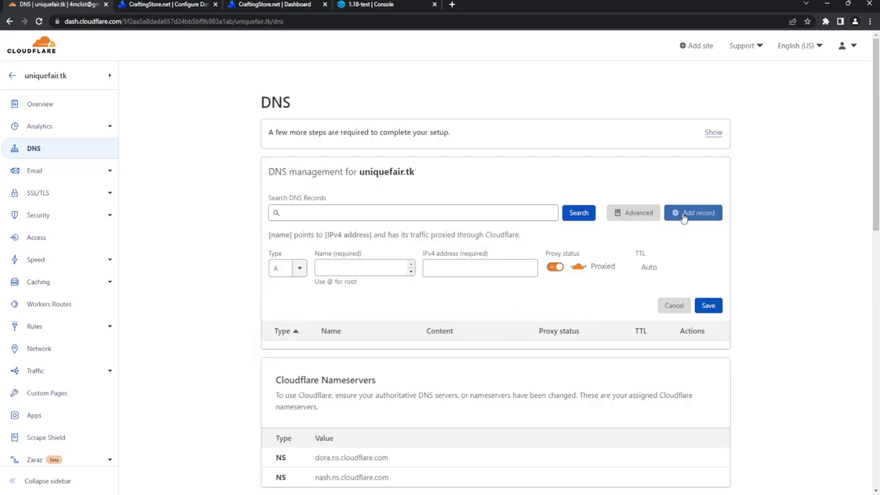
click(289, 268)
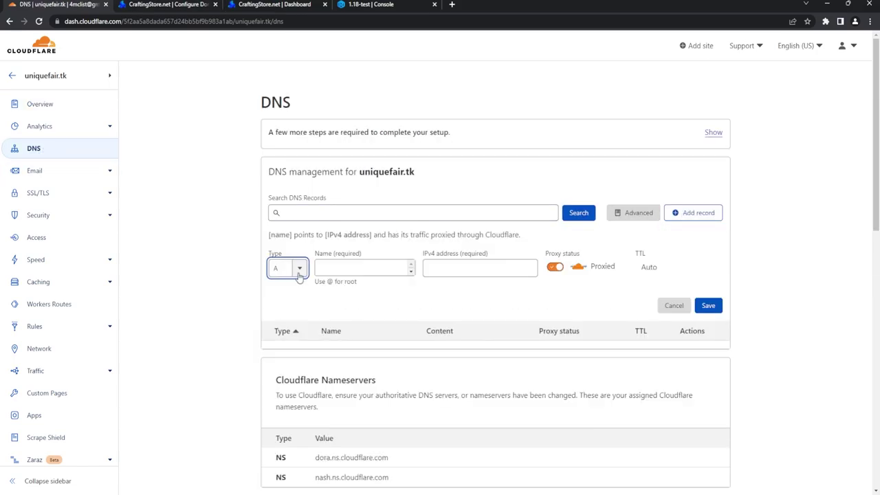
text(Ac)
key(BackSpace)
key(BackSpace)
text(cn)
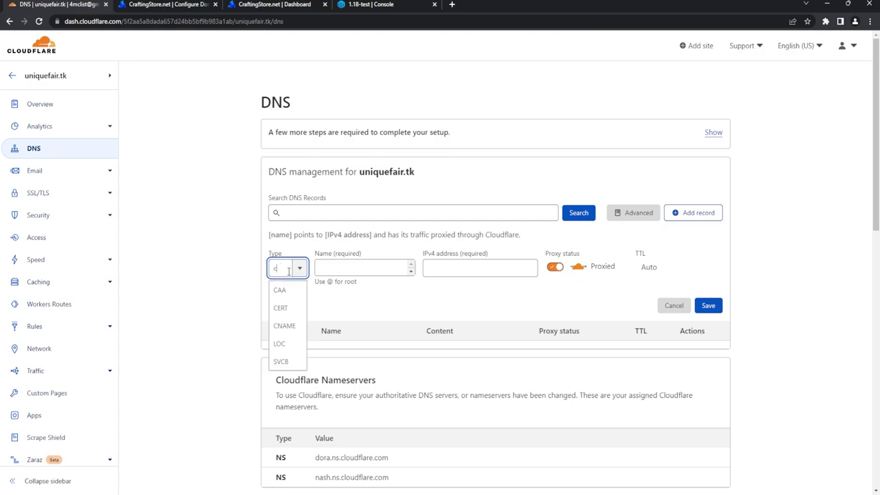
click(285, 291)
Step: Name the record 'store', paste target b2mf-ym2b.cfdns.craftingstore.net, keep it proxied and save
click(356, 266)
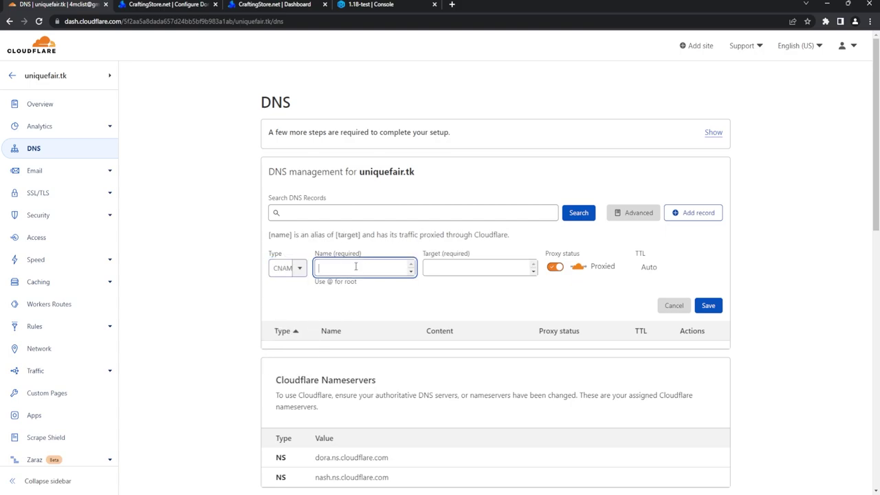
text(store)
click(483, 268)
key(ctrl+v)
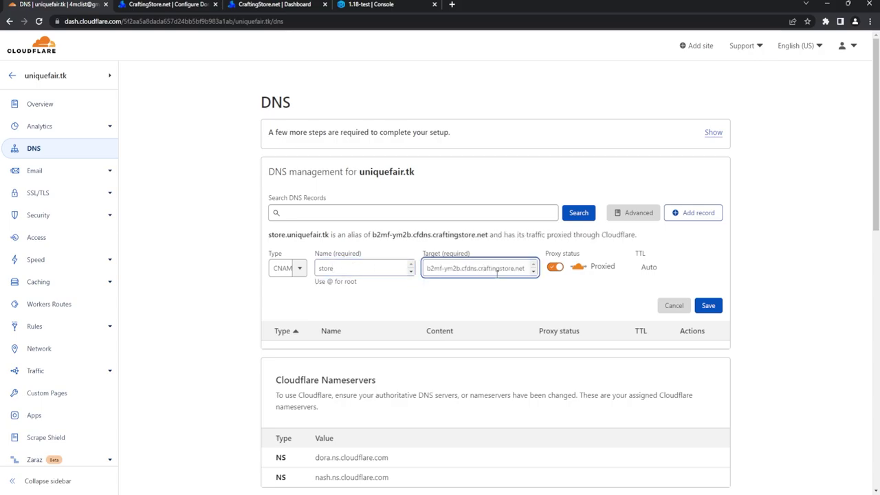
key(ctrl+Tab)
drag(574, 242, 662, 241)
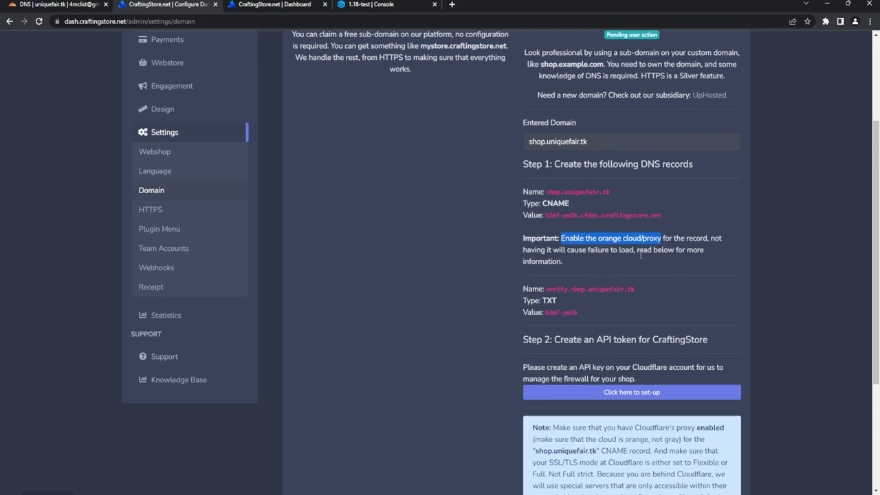
key(ctrl+shift+Tab)
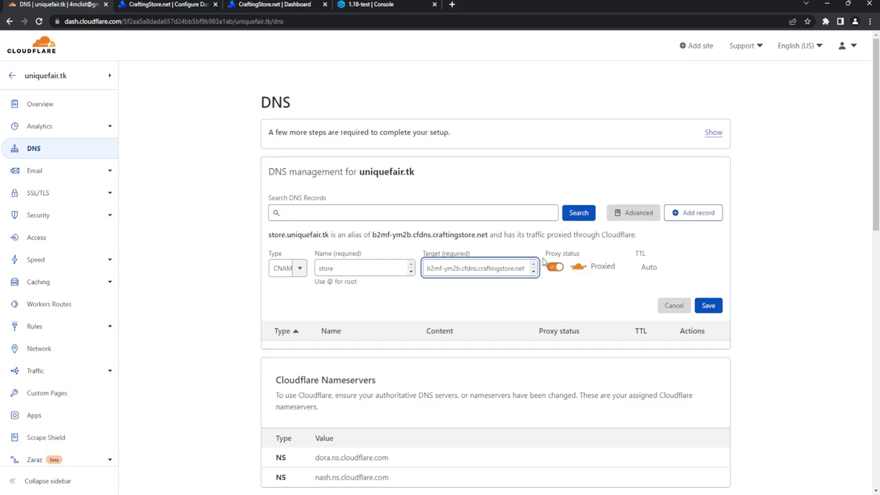
click(708, 306)
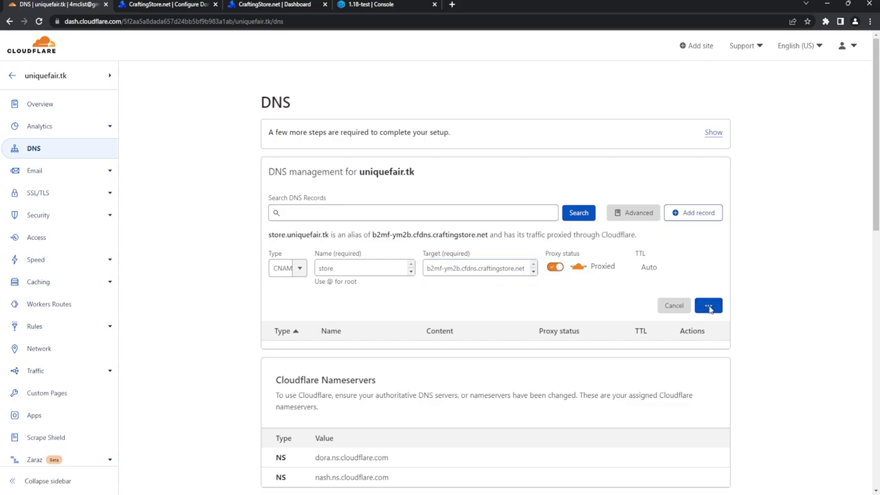
click(172, 4)
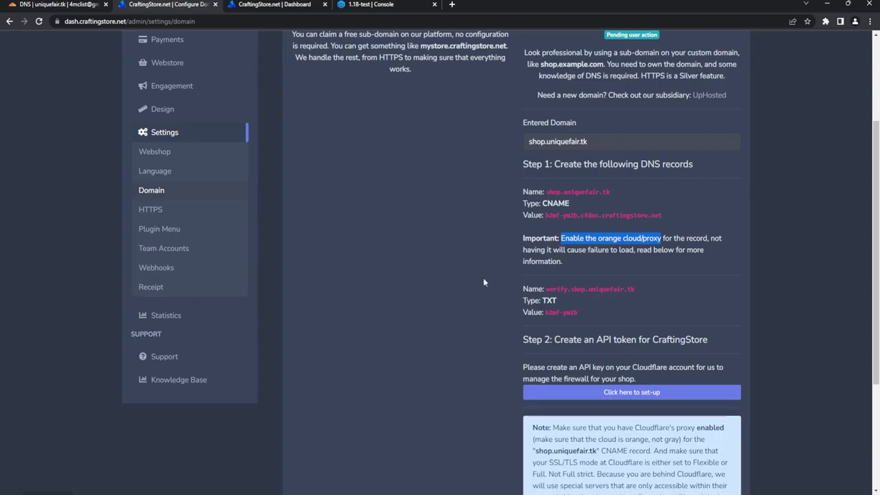
Step: Copy verify.shop and start a TXT record in Cloudflare with that name
click(572, 288)
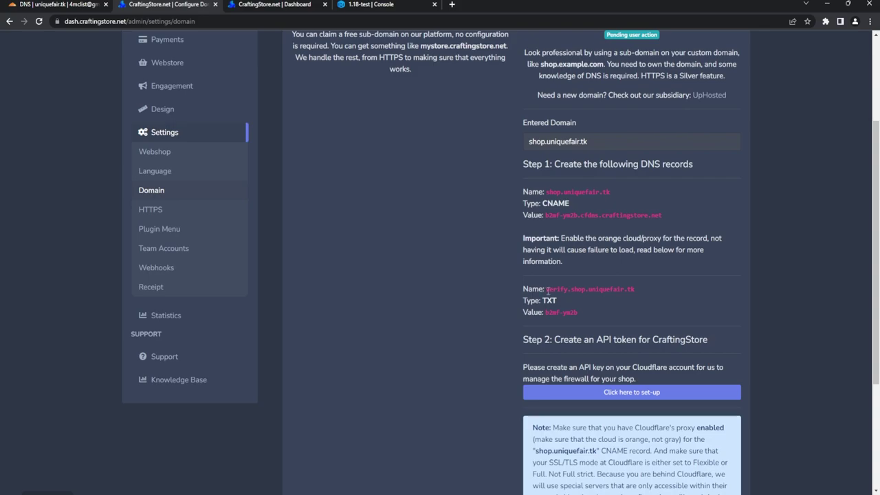
drag(547, 290, 585, 290)
key(ctrl+c)
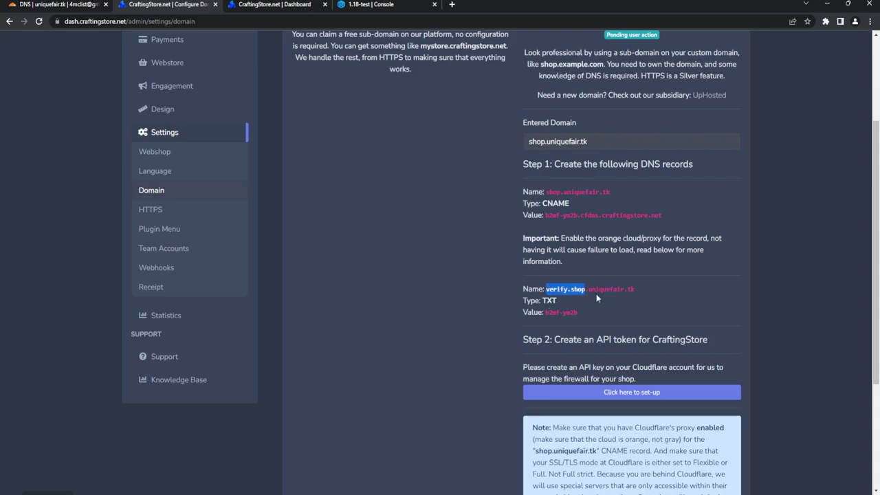
click(98, 5)
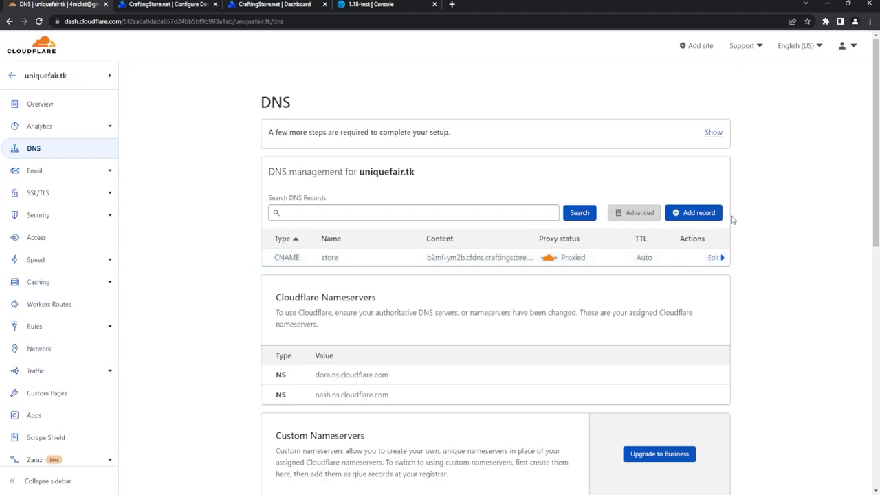
click(699, 212)
click(288, 268)
scroll(281, 324, down, 1)
scroll(282, 330, down, 4)
click(285, 362)
click(372, 271)
key(ctrl+v)
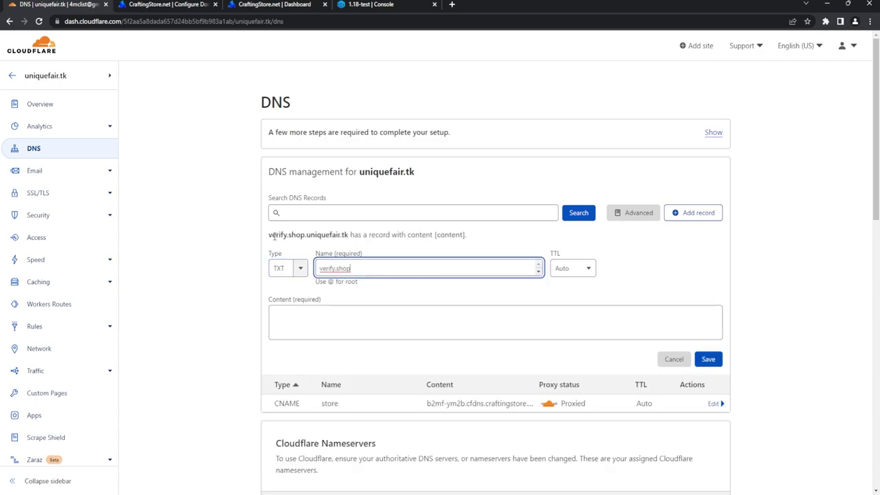
double_click(334, 238)
click(335, 236)
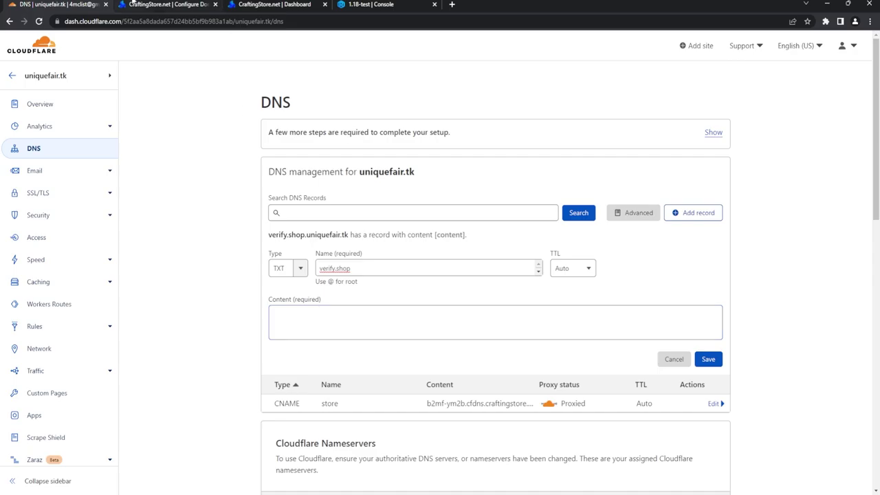
click(141, 5)
drag(579, 314, 545, 314)
key(ctrl+c)
click(74, 6)
click(353, 318)
key(ctrl+v)
click(708, 359)
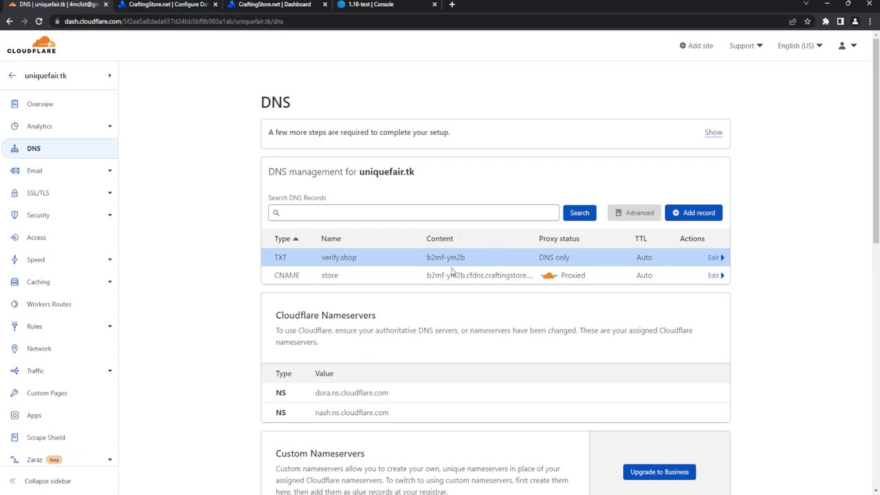
click(162, 4)
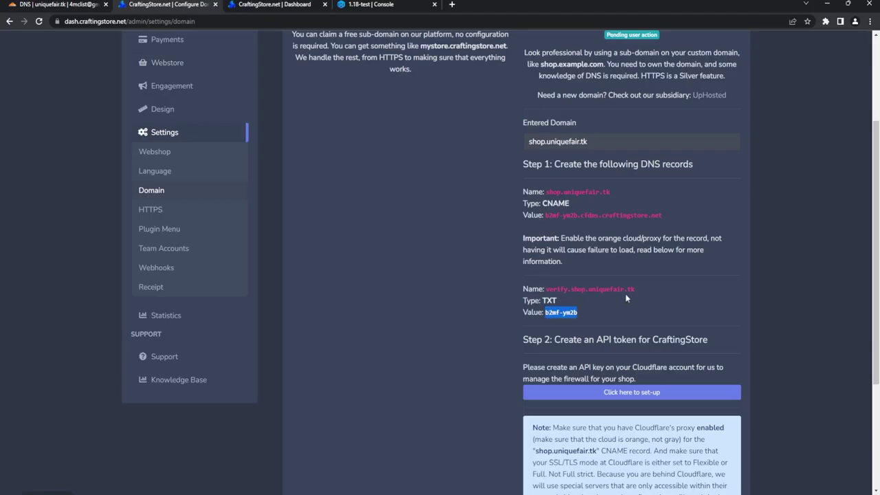
Step: Scroll to Step 2 and begin CraftingStore's Cloudflare API token set-up
scroll(627, 297, down, 1)
scroll(627, 294, down, 1)
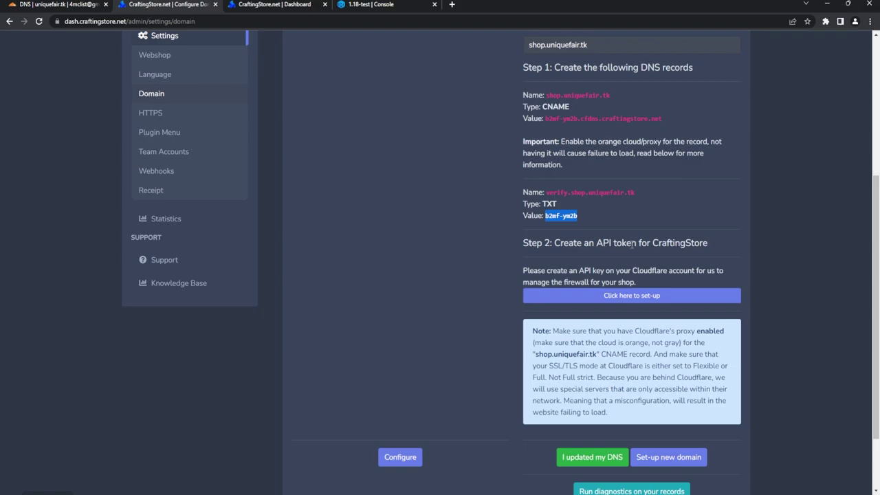
click(631, 302)
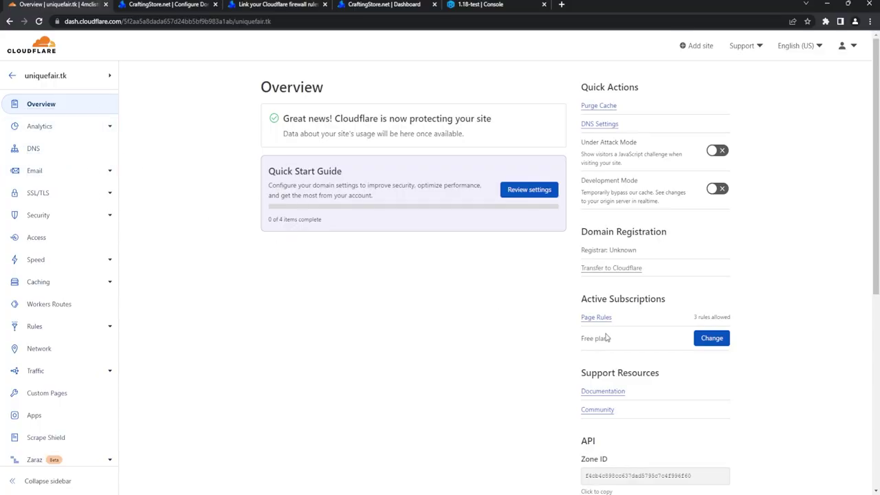
Step: From the uniquefair.tk overview, start building a custom API token
scroll(605, 337, down, 3)
scroll(606, 337, down, 1)
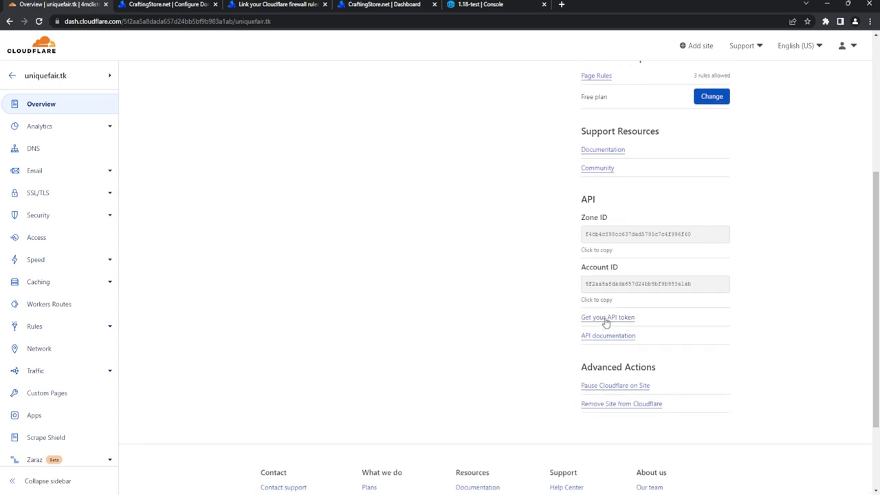
click(605, 318)
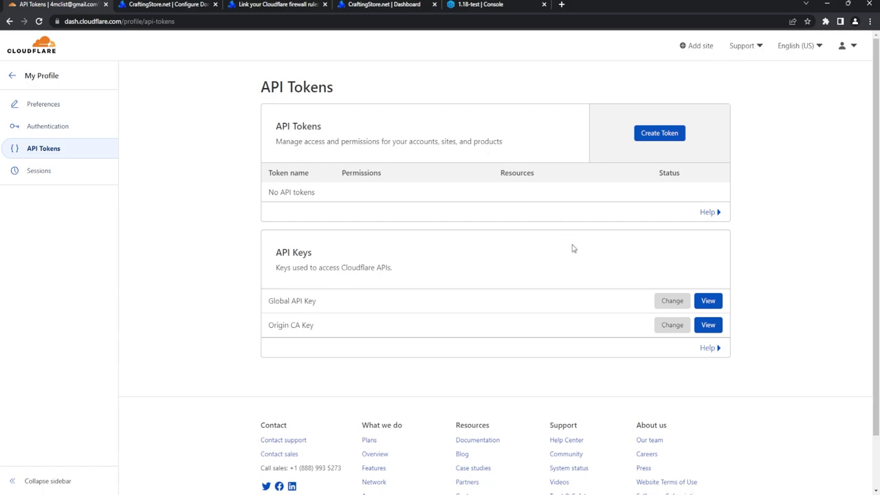
click(670, 133)
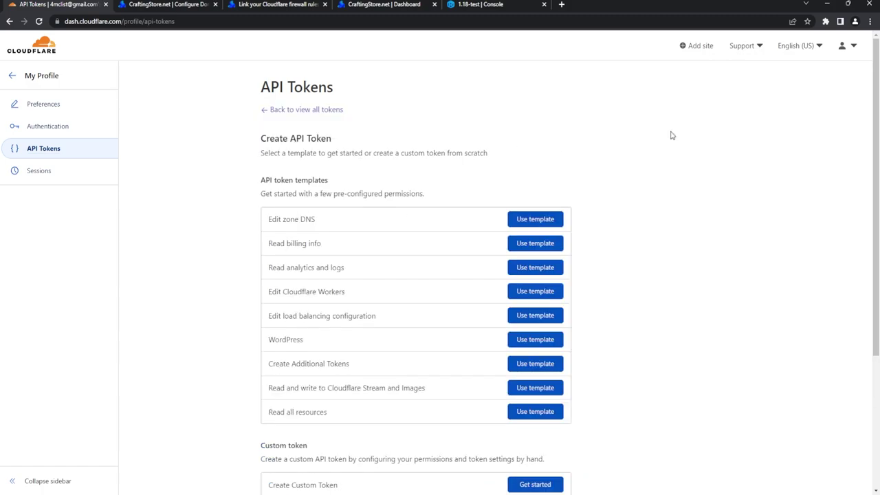
scroll(362, 163, down, 2)
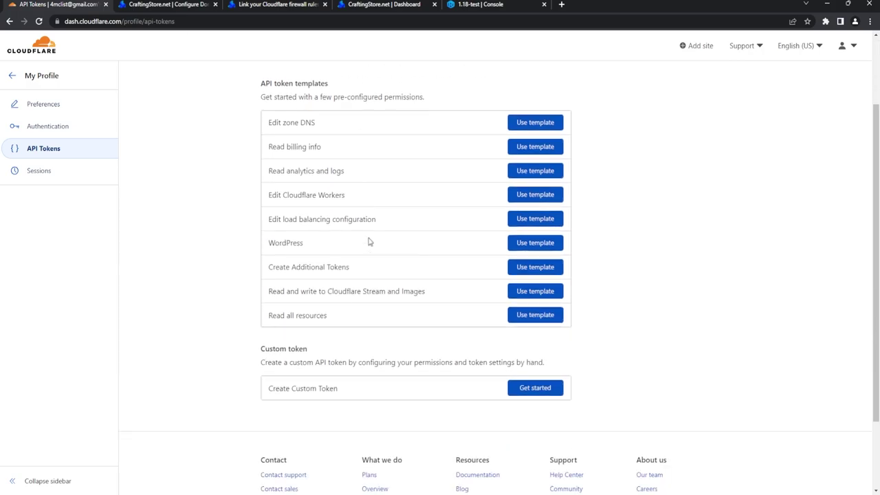
click(528, 388)
Step: Name the token store and grant Zone Firewall Services Edit on uniquefair.tk only
click(347, 180)
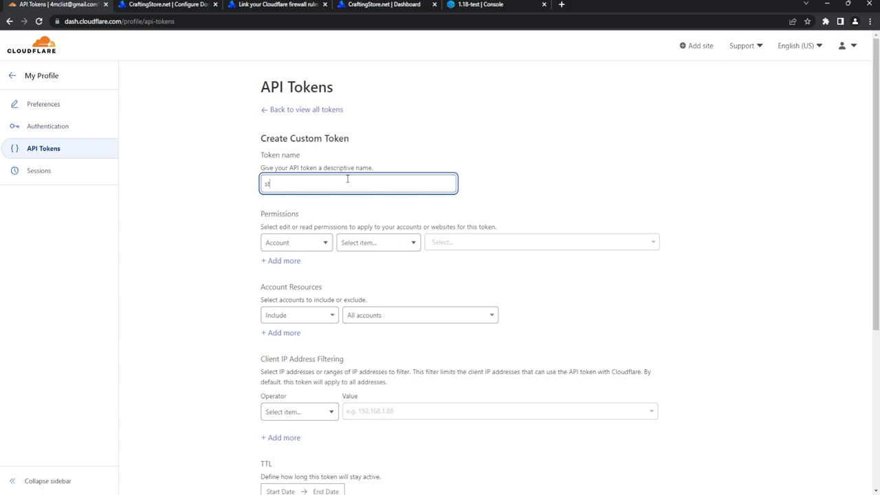
click(315, 244)
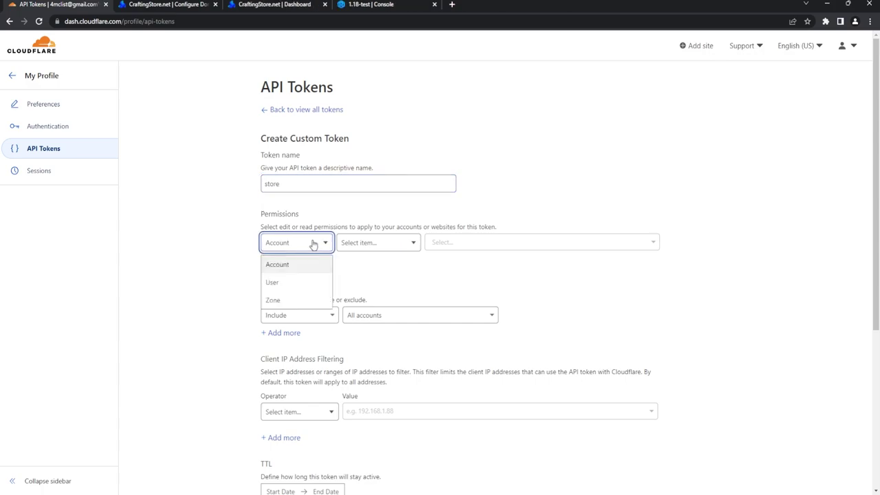
click(289, 304)
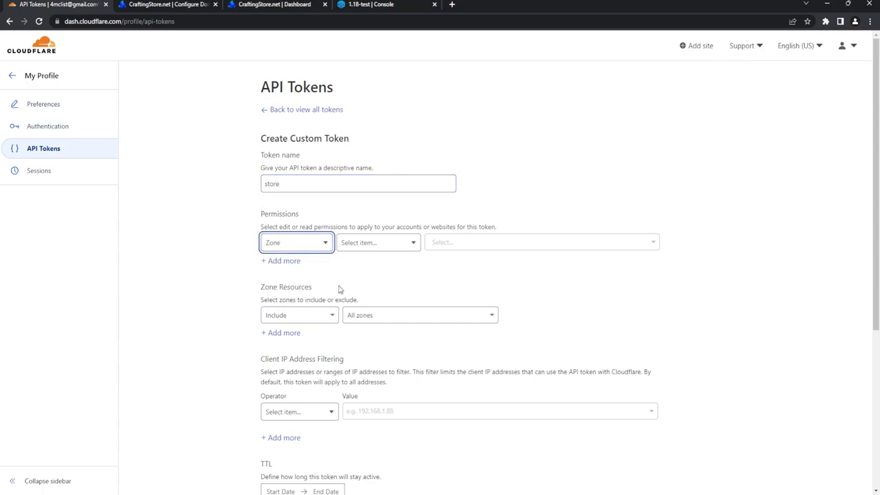
click(391, 249)
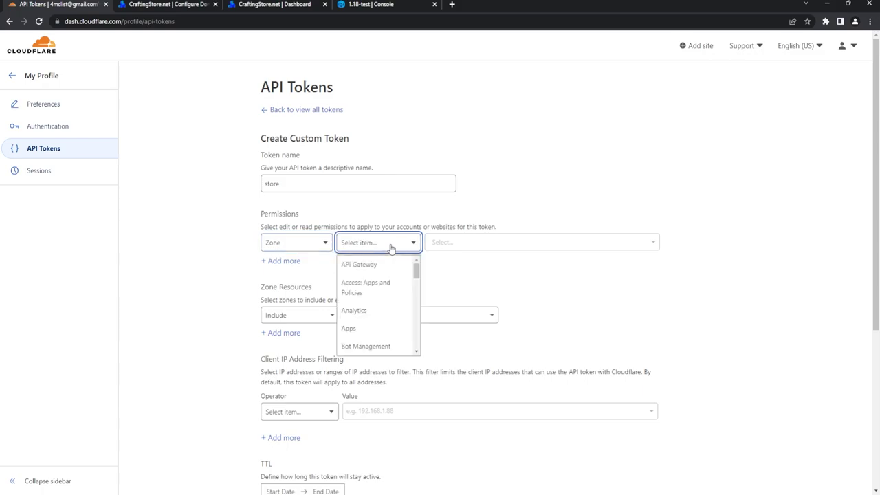
scroll(392, 294, down, 3)
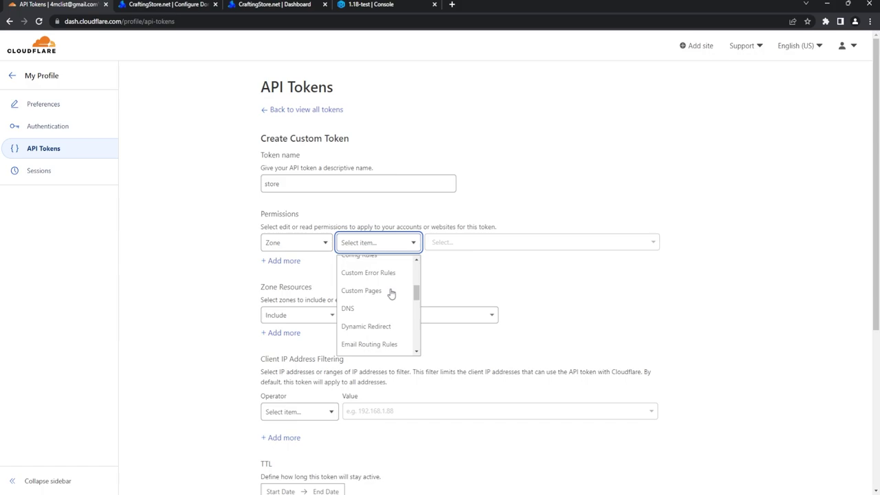
scroll(391, 294, down, 1)
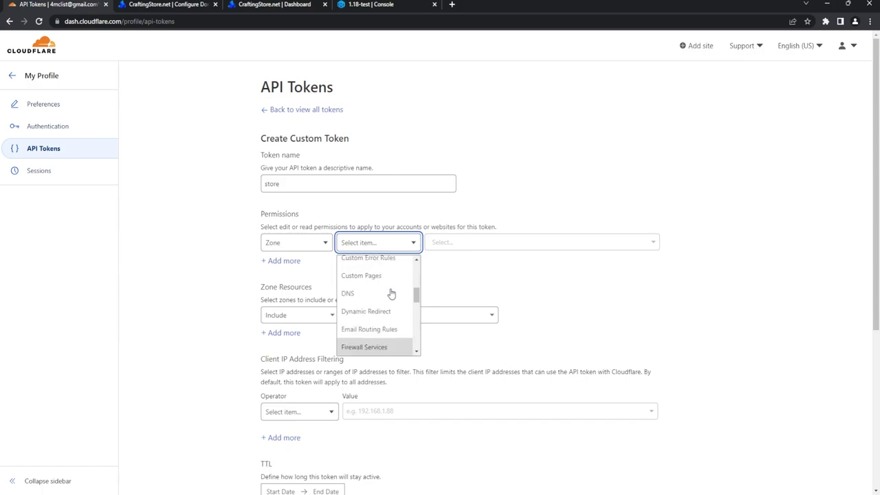
click(383, 347)
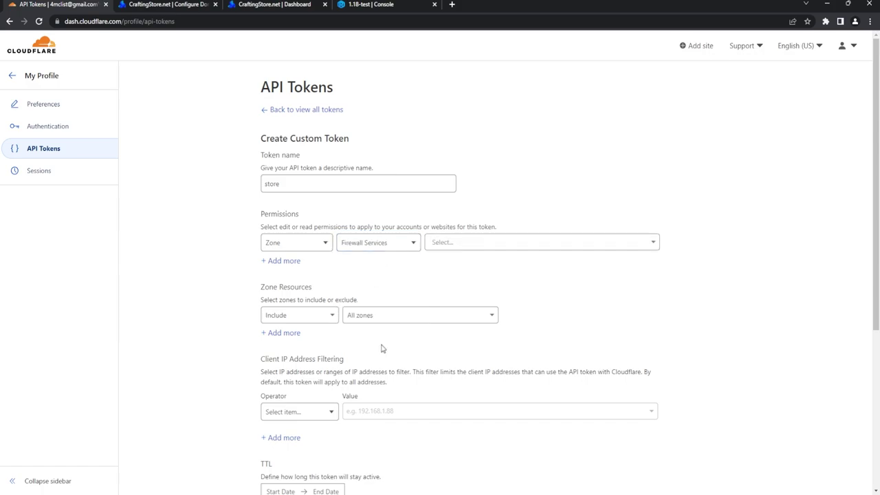
click(476, 242)
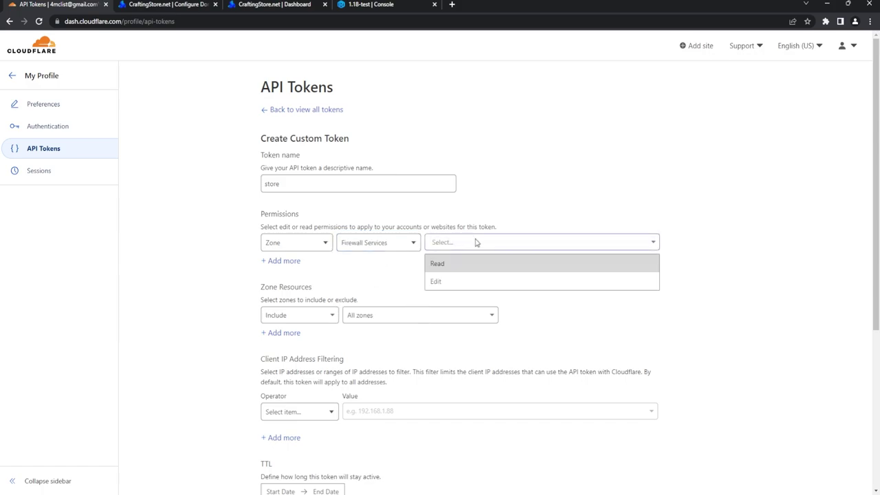
click(446, 284)
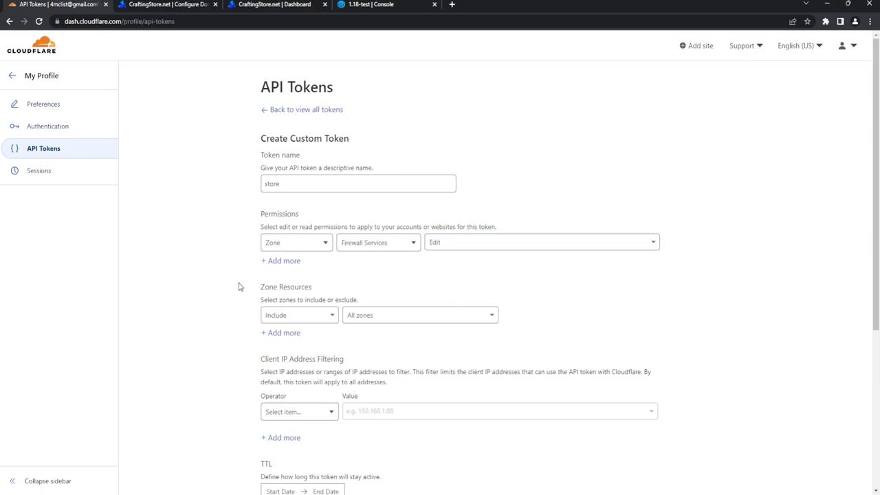
click(396, 318)
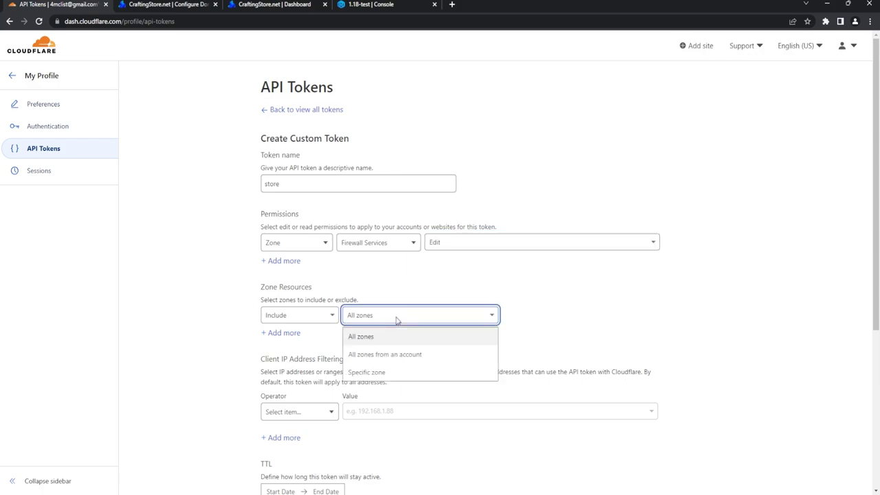
click(383, 380)
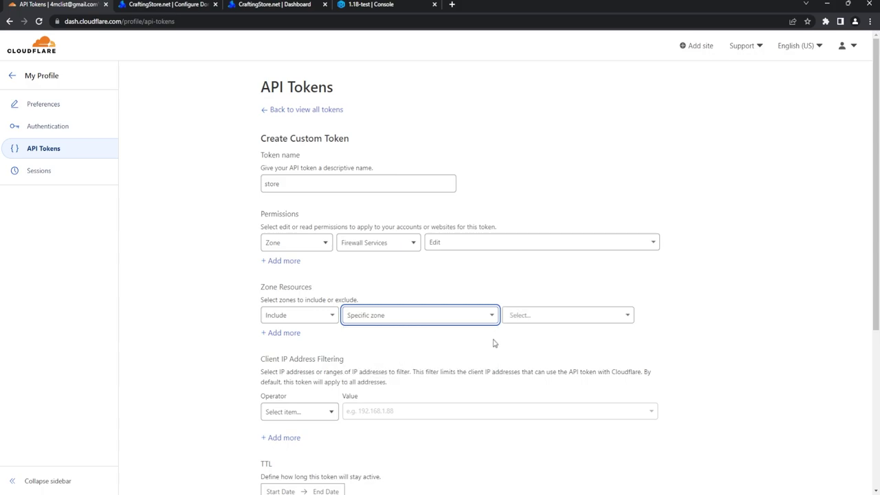
click(556, 318)
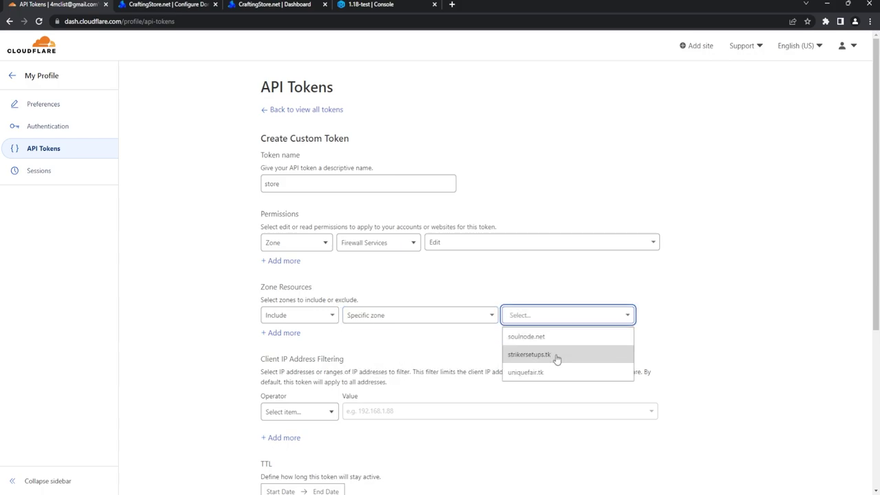
click(520, 373)
Step: Review the token summary, create the token and copy its value
scroll(357, 362, down, 1)
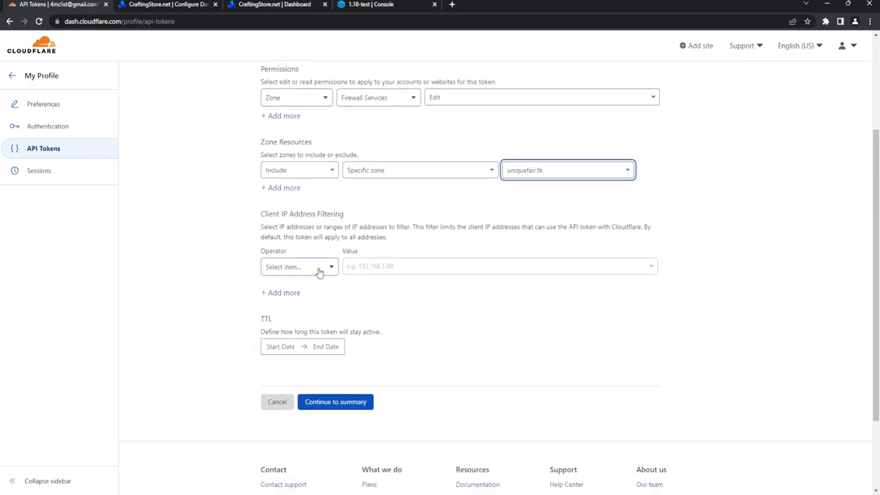
click(319, 271)
click(320, 270)
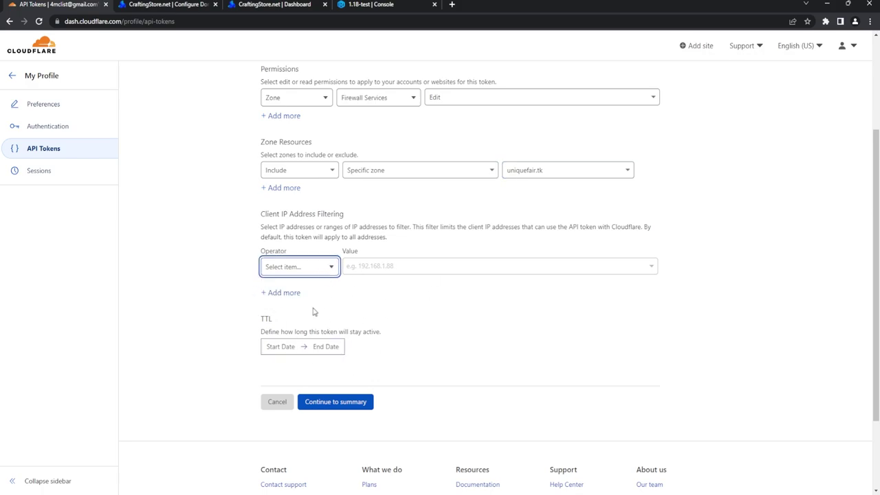
click(338, 404)
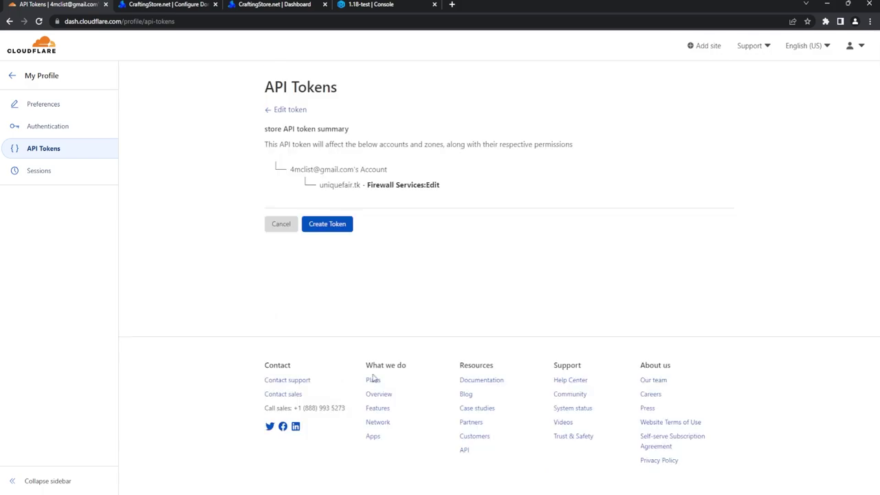
click(333, 228)
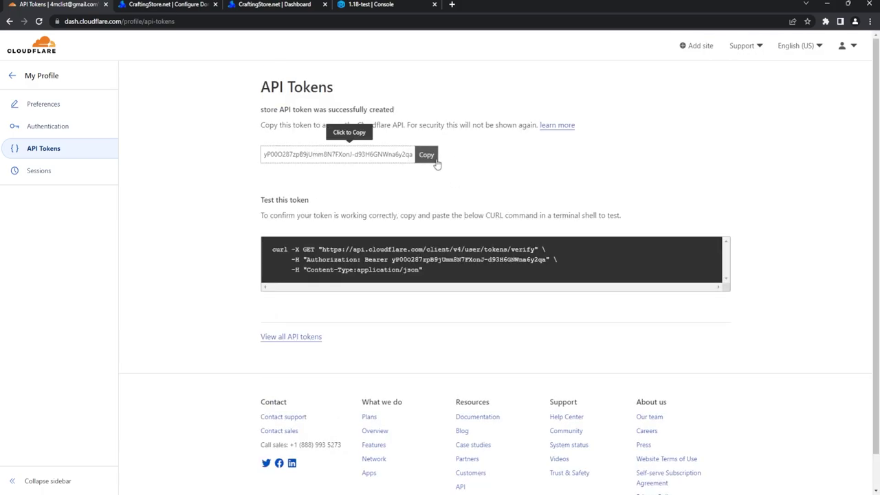
click(428, 158)
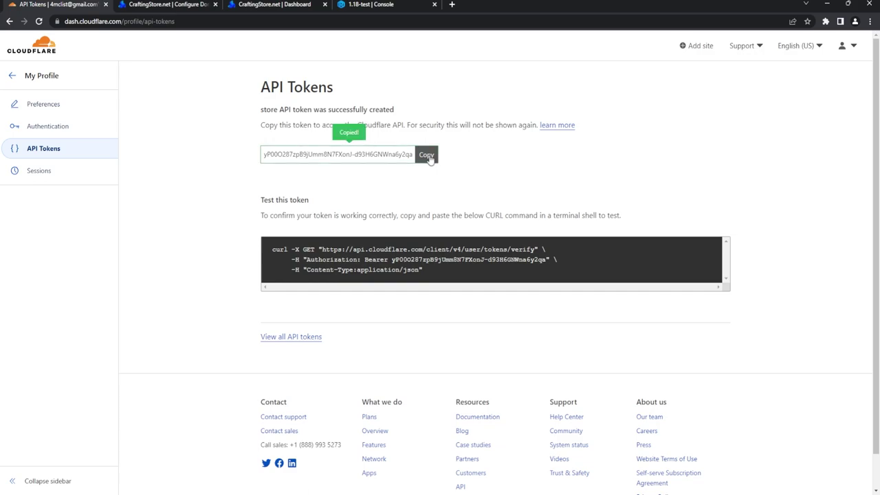
Step: Paste the Cloudflare API token into CraftingStore and update the credentials
click(165, 4)
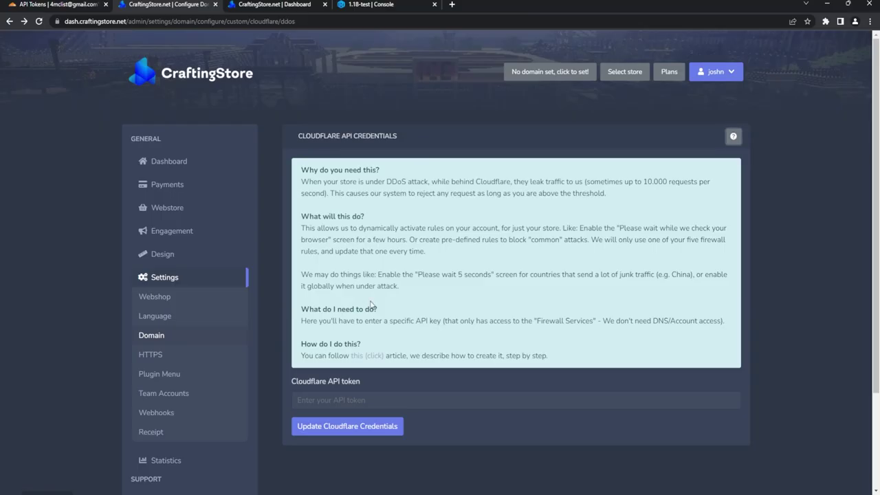
click(350, 400)
key(ctrl+v)
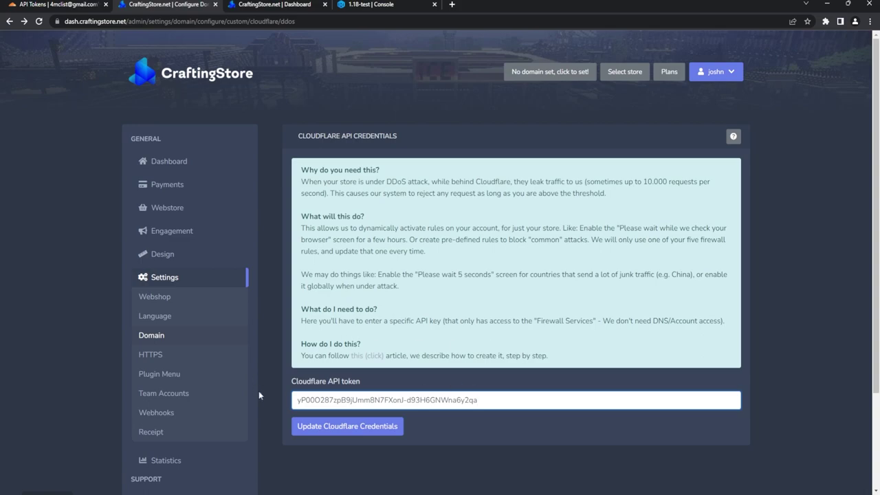
click(361, 429)
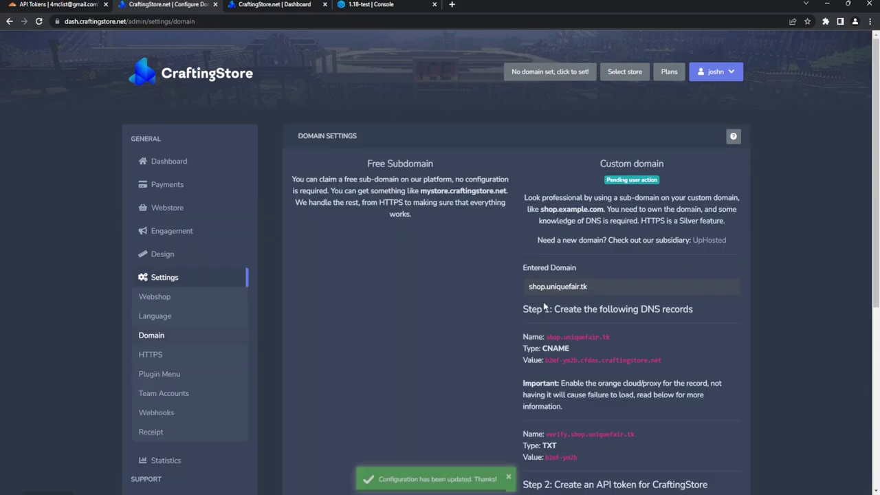
Step: Submit shop.uniquefair.tk for DNS verification via 'I updated my DNS'
scroll(566, 268, down, 5)
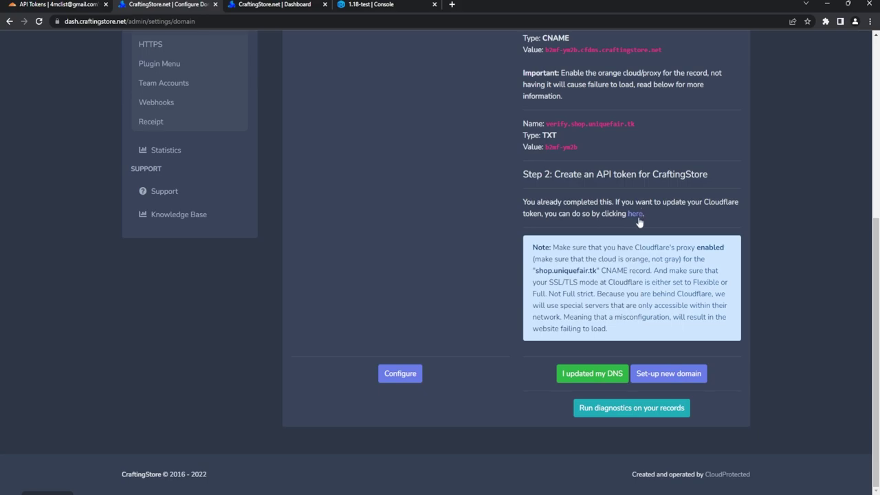
click(594, 378)
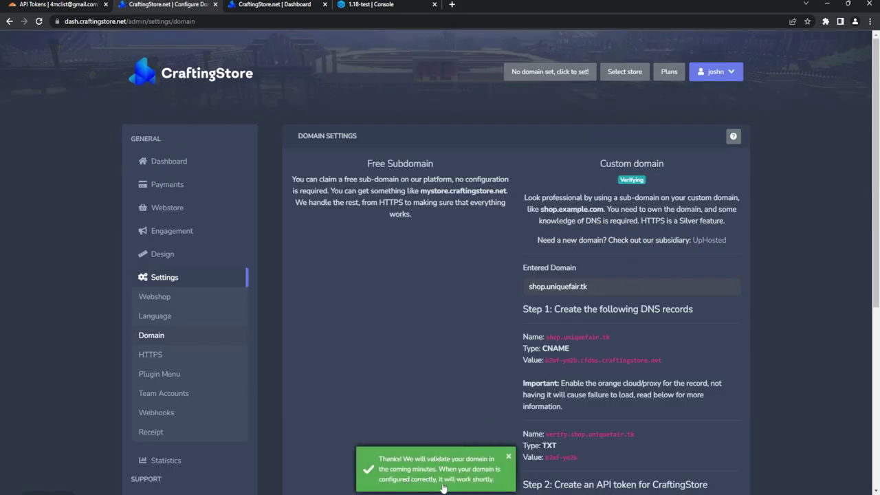
scroll(658, 299, down, 4)
scroll(658, 299, down, 1)
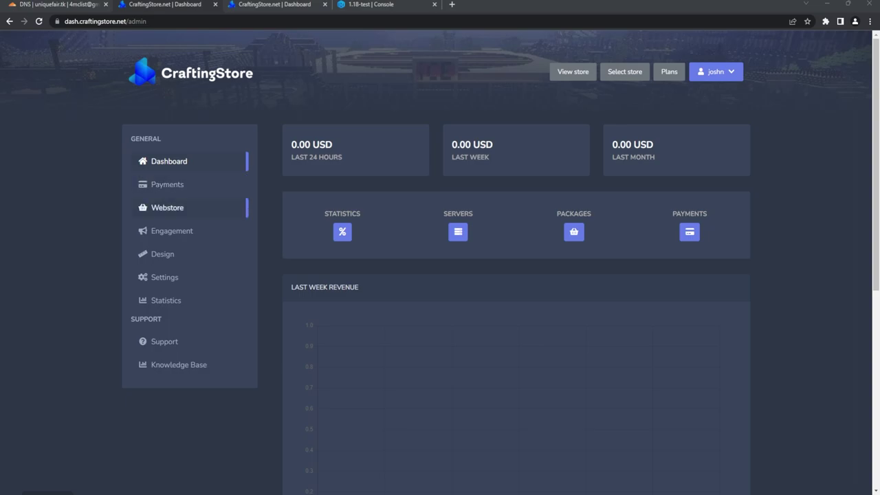
Step: Go to Webstore > Servers and download the CraftingStore Minecraft plugin
click(192, 211)
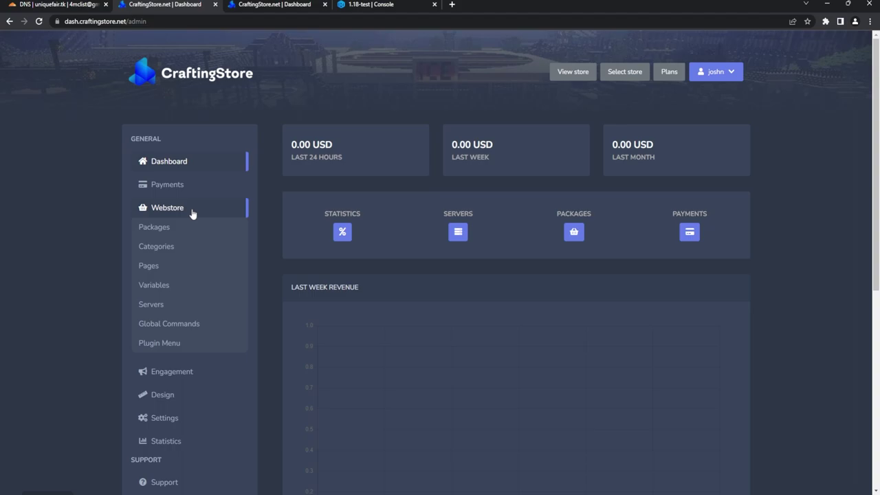
click(155, 307)
click(696, 141)
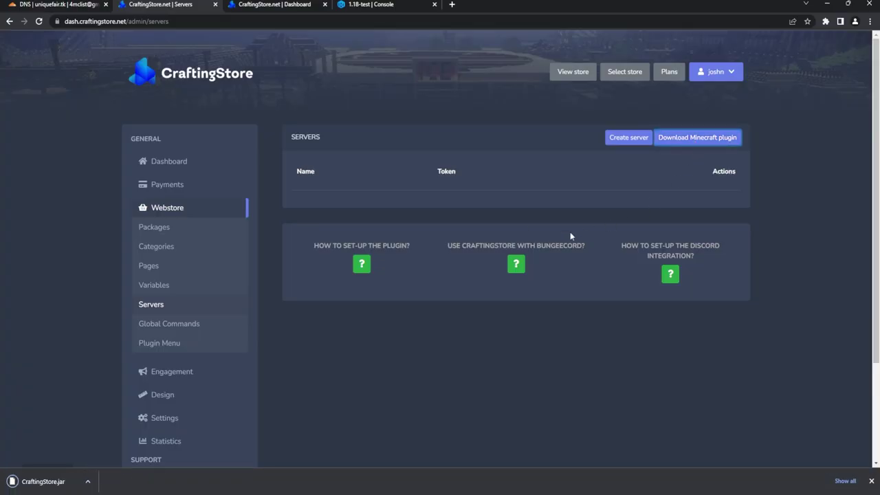
Step: Create a new server named 'YT Test'
click(638, 140)
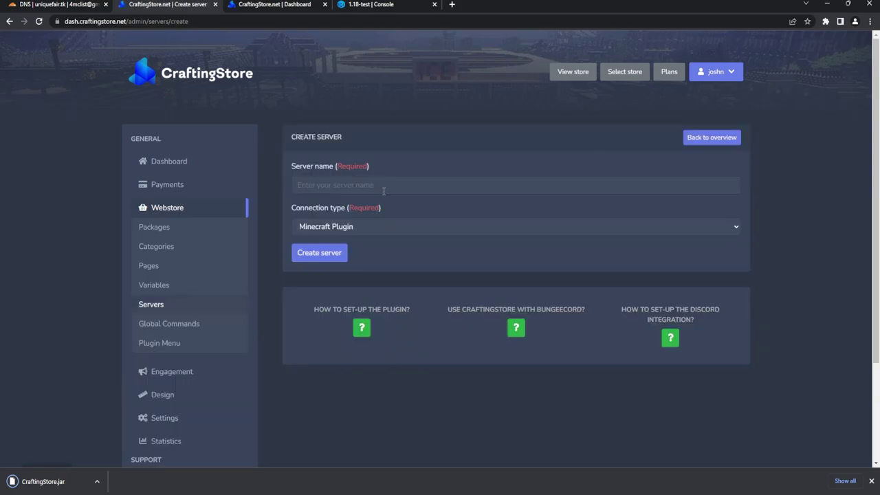
click(388, 187)
text(YT Test)
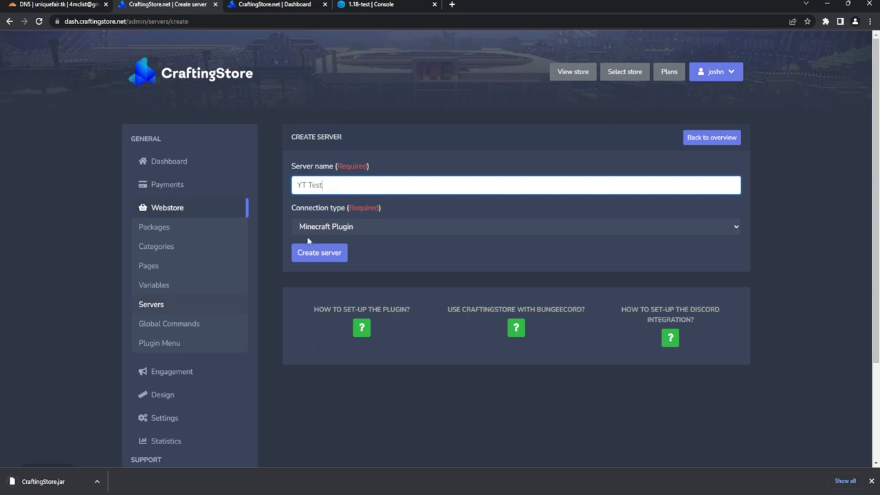
click(316, 258)
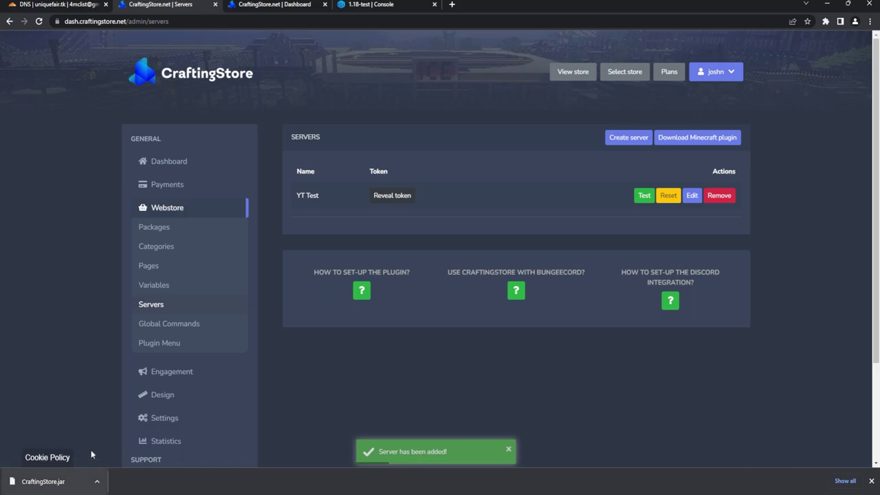
click(371, 4)
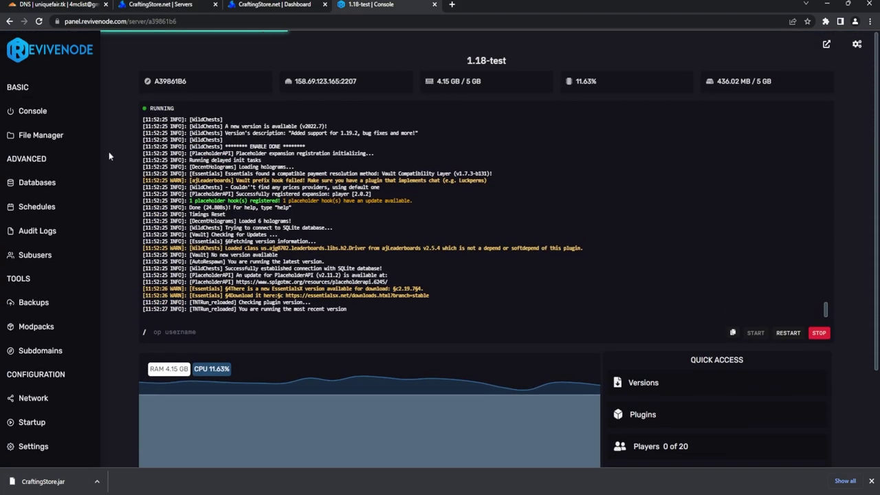
Step: Upload CraftingStore.jar into the 1.18-test server's plugins folder
click(41, 138)
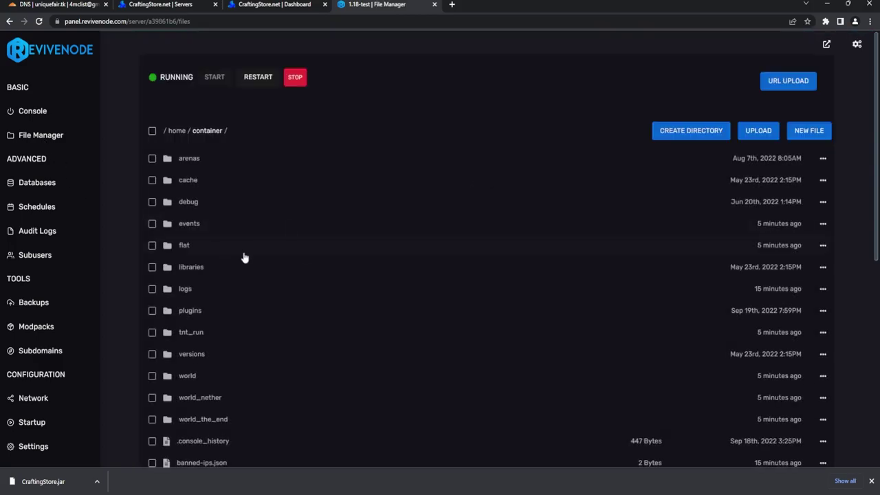
click(232, 318)
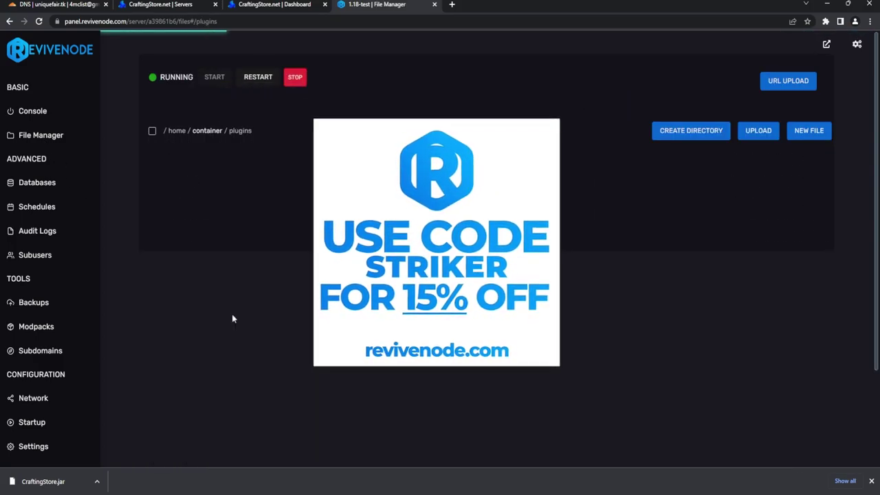
scroll(300, 240, down, 3)
drag(86, 458, 247, 405)
scroll(330, 325, up, 1)
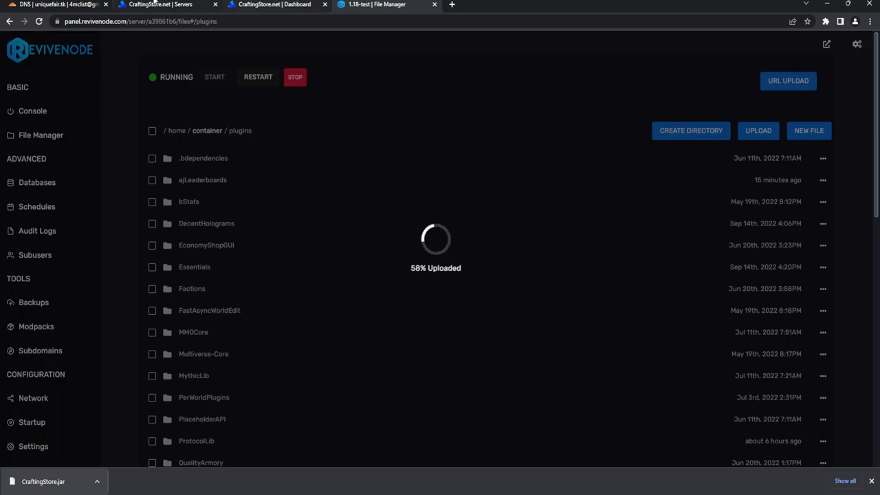
Step: Restart the Minecraft server and open its console
click(160, 4)
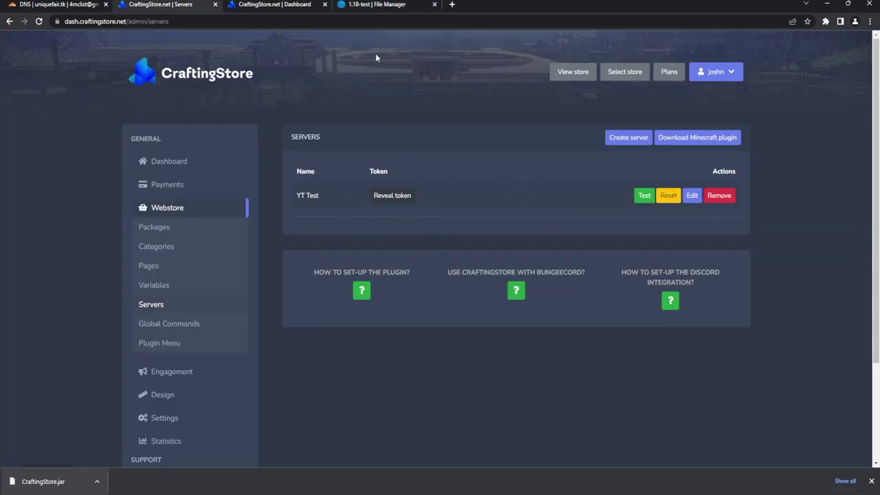
click(378, 4)
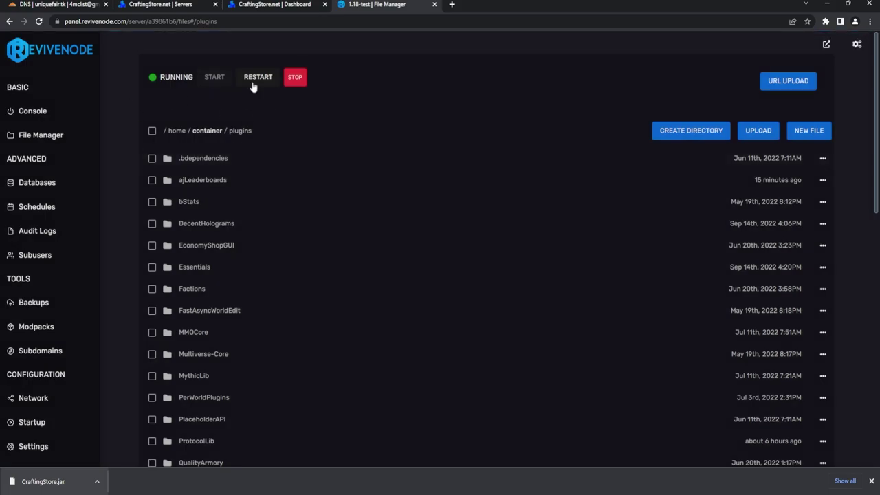
click(267, 83)
click(35, 114)
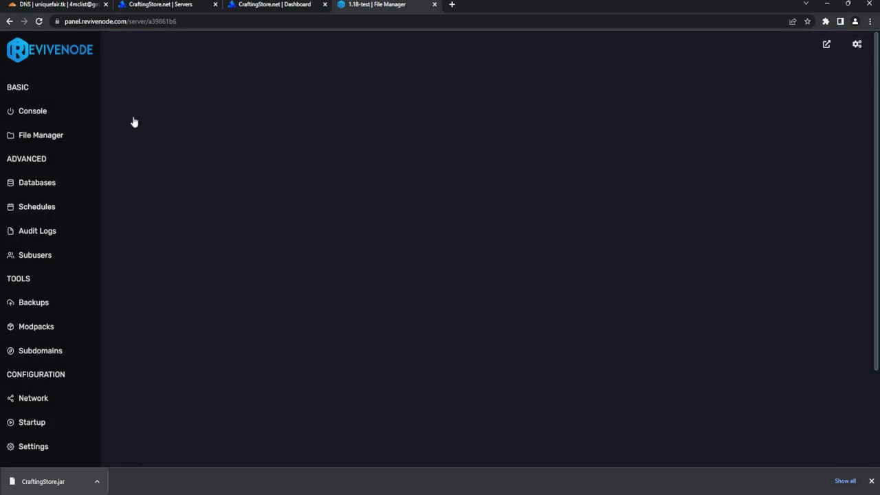
click(165, 4)
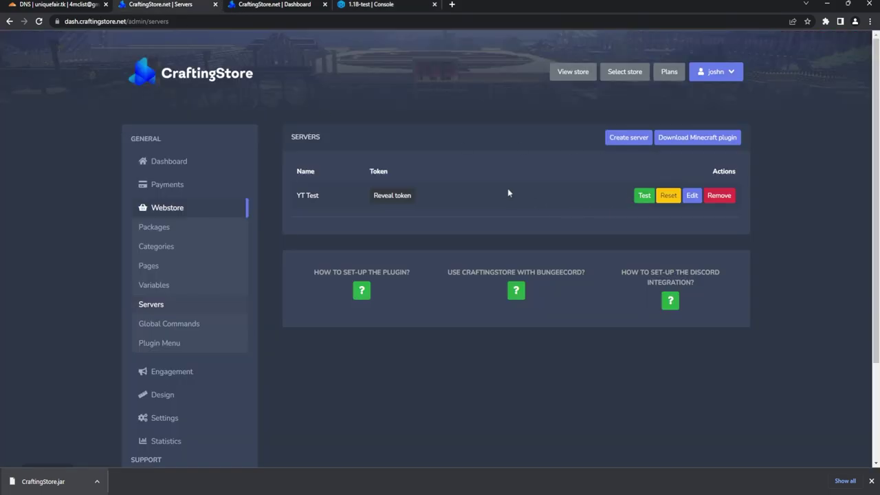
Step: Reveal and copy the YT Test server's full API token, then return to the server console
click(401, 200)
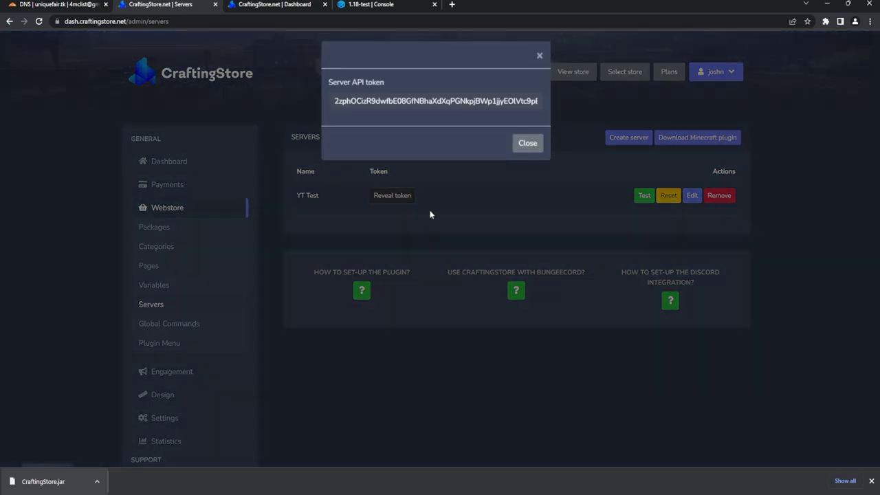
triple_click(381, 101)
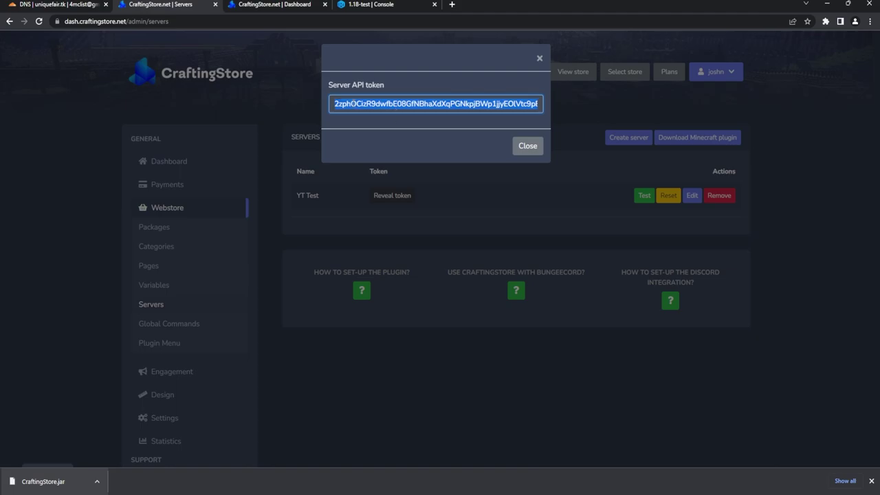
click(524, 145)
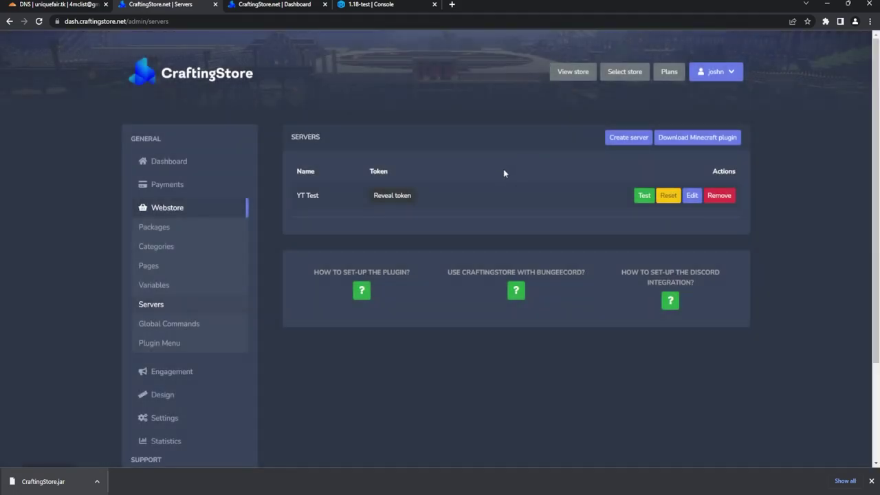
key(ctrl+4)
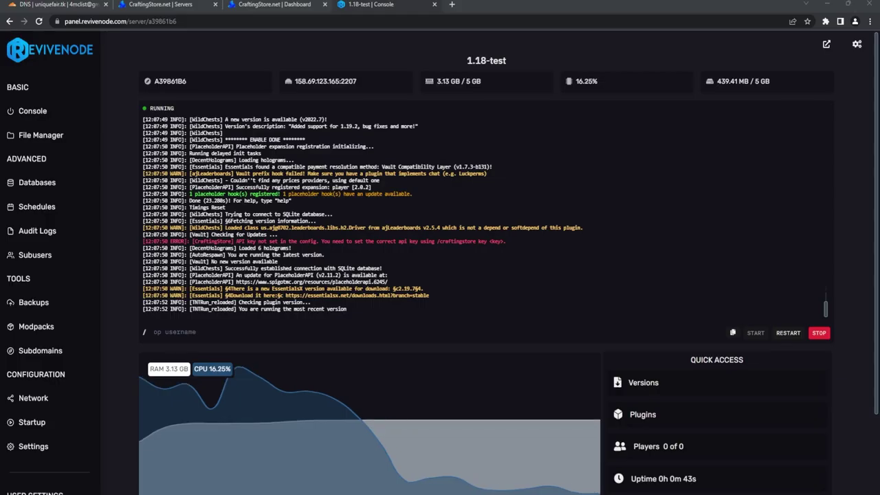
Step: Run 'craftingstore key' followed by the pasted API token in the server console
drag(438, 241, 487, 242)
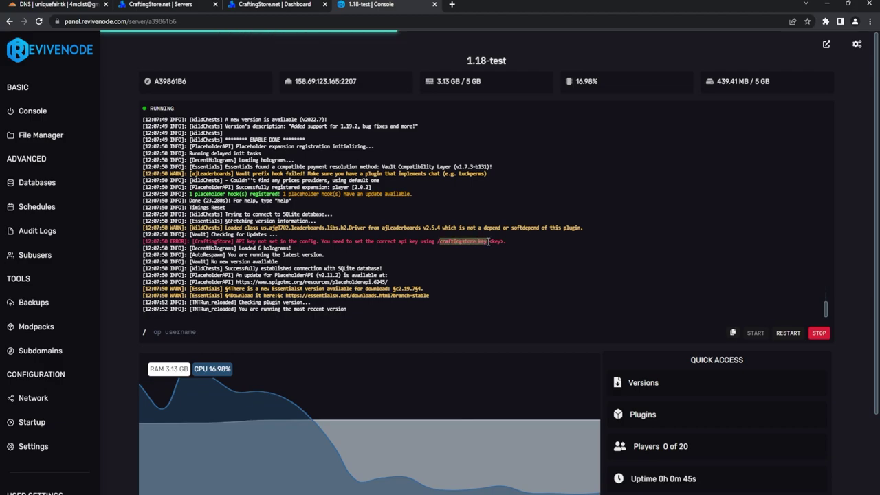
click(232, 333)
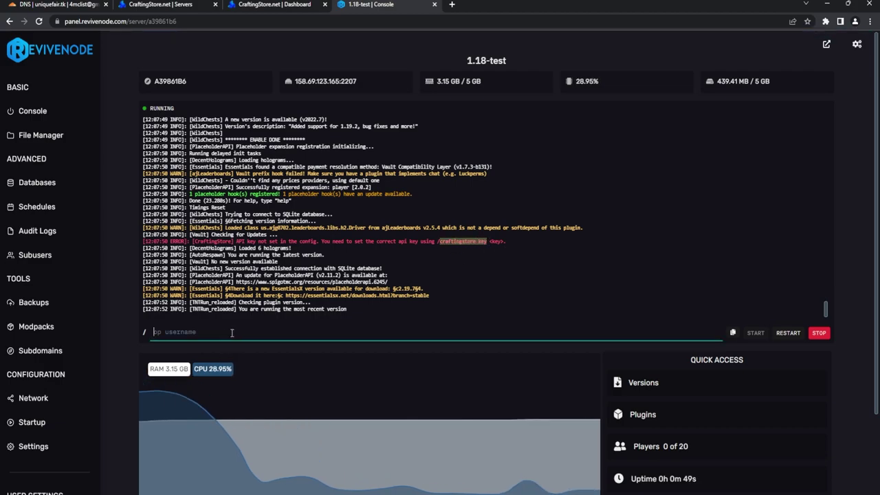
text(craftingstore)
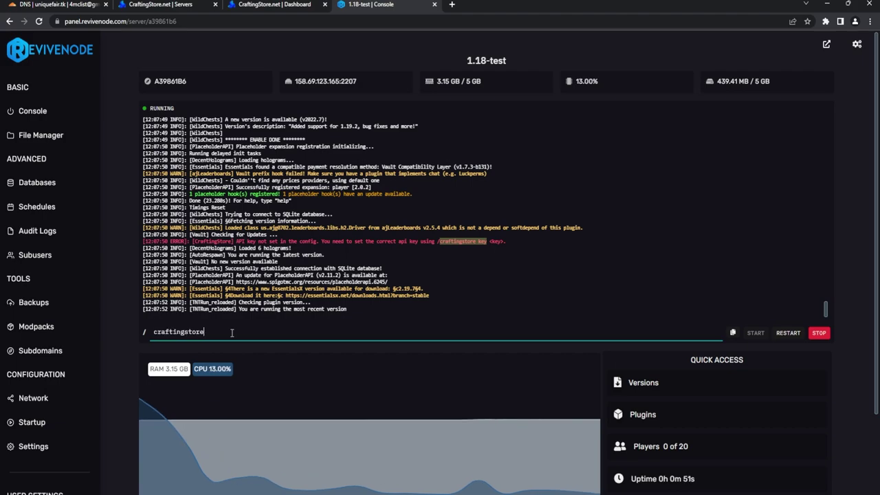
text( key)
key(ctrl+v)
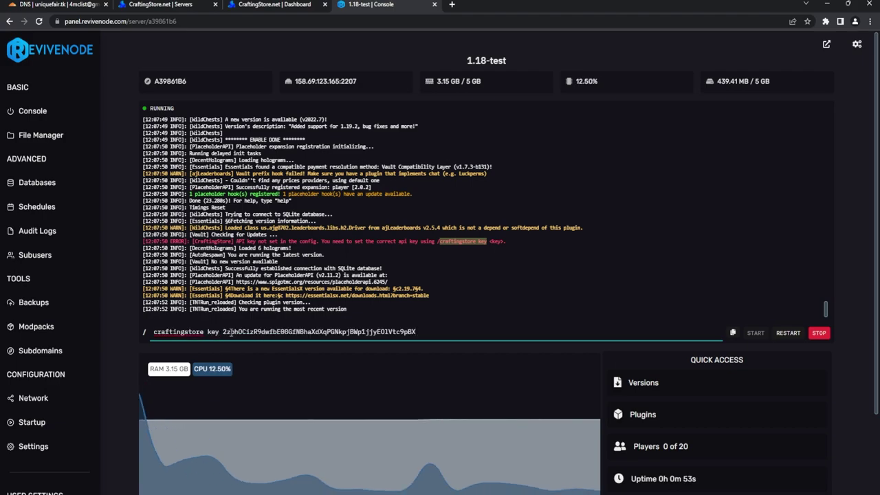
key(Return)
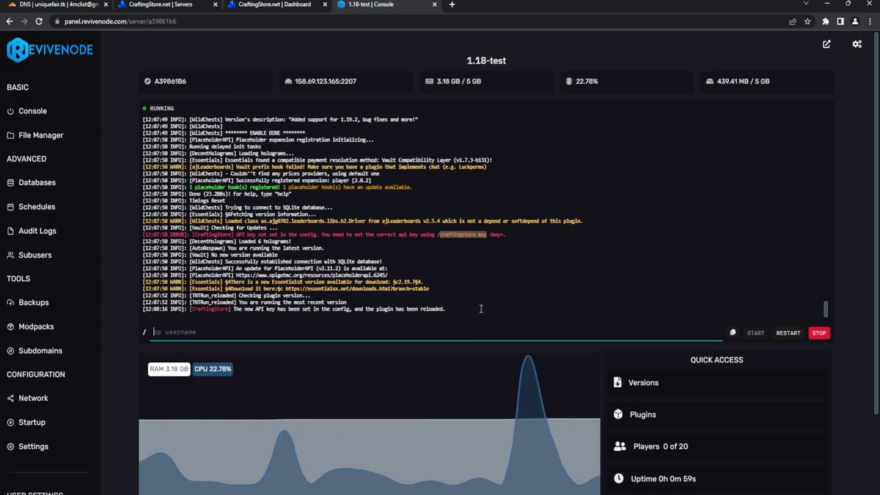
key(ctrl+2)
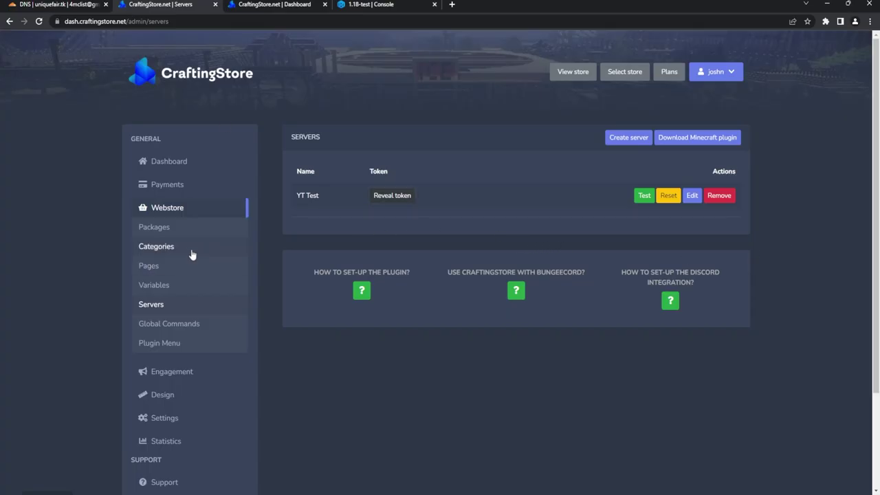
Step: Create a new category form with name Ranks and description 'See ranks', reviewing its options
click(153, 247)
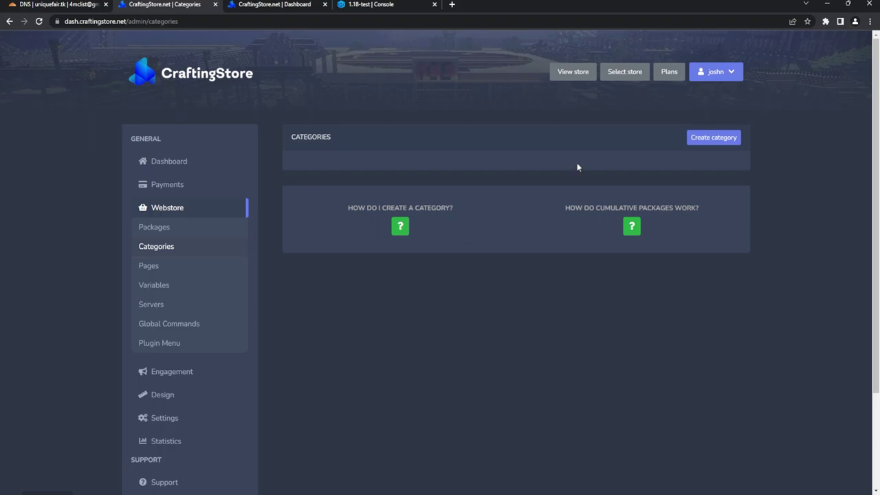
click(704, 144)
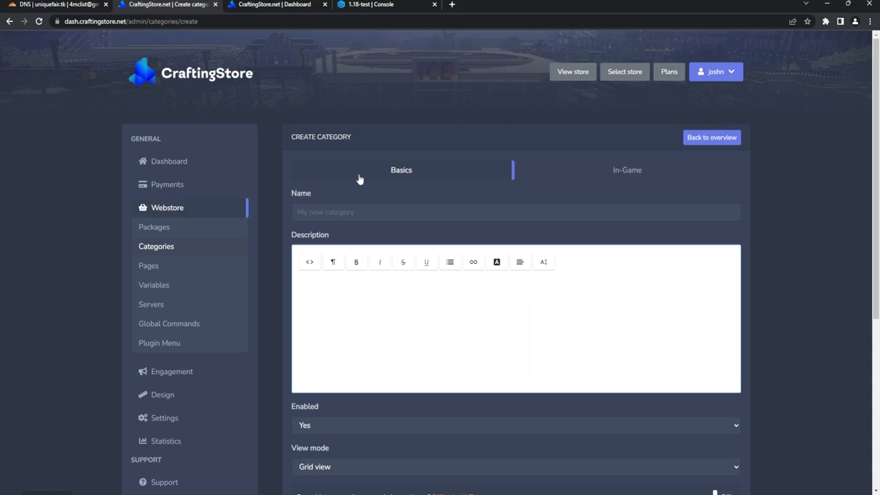
click(356, 212)
text(Ranks)
click(390, 323)
text(See ranks)
scroll(381, 286, down, 2)
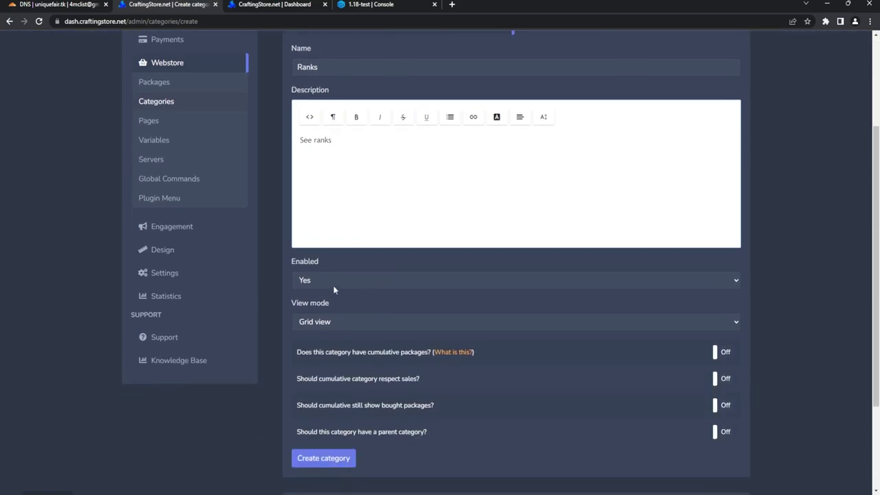
click(395, 335)
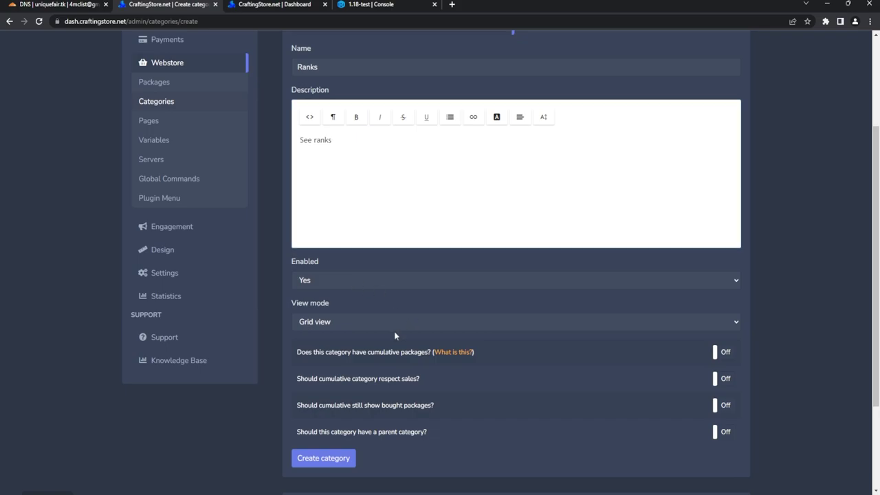
click(394, 331)
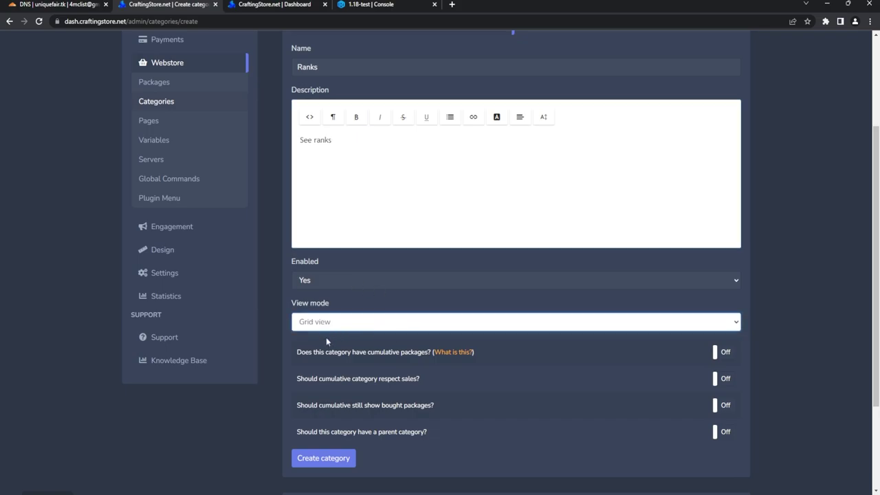
scroll(398, 338, down, 2)
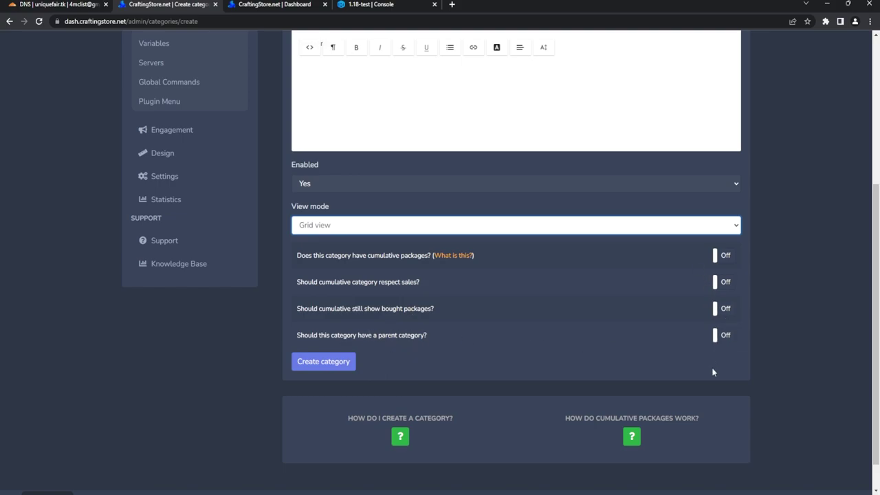
scroll(583, 373, up, 3)
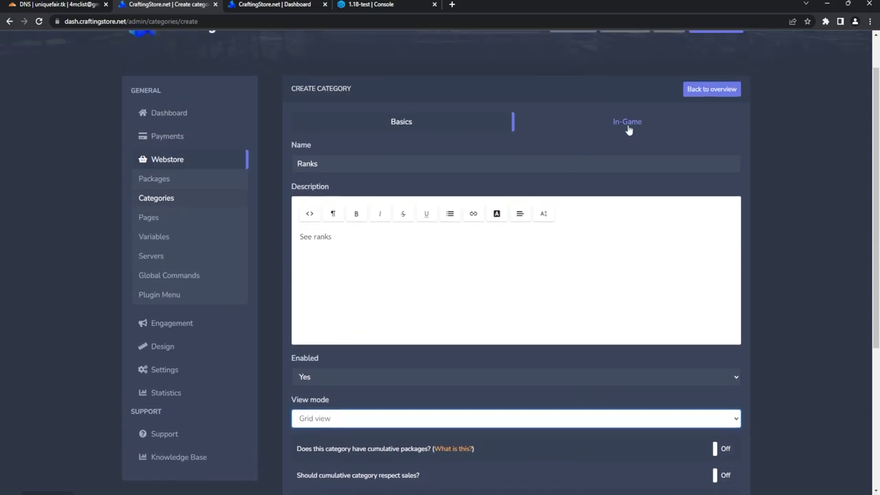
Step: Set in-game name &6&lRANKS and in-game description '&eBuy ranks here!', then create the Ranks category
click(619, 130)
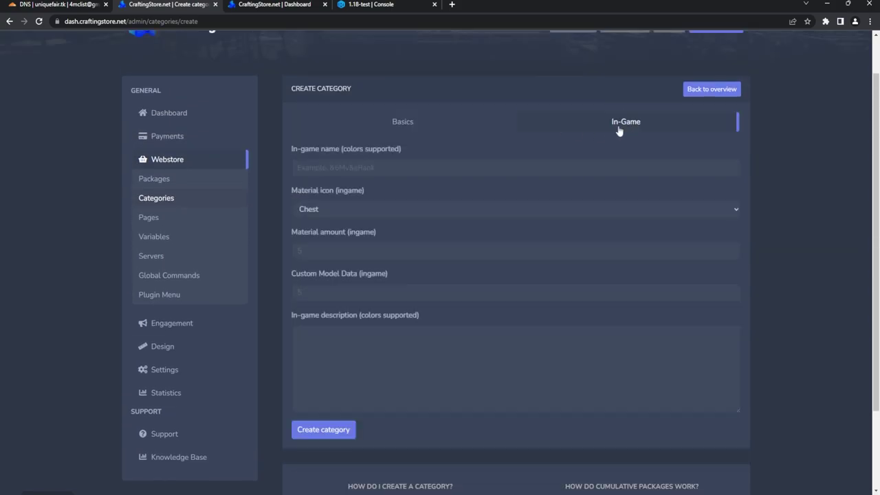
click(400, 171)
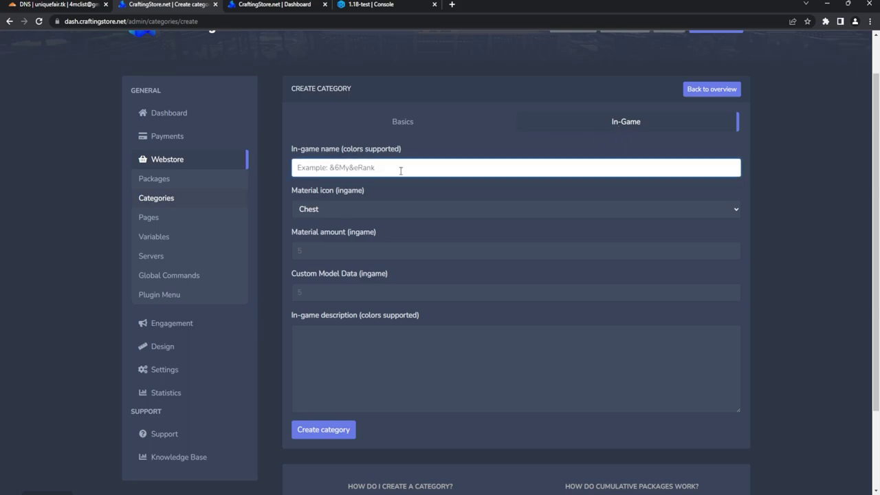
text(&6&lRANKS)
key(Tab)
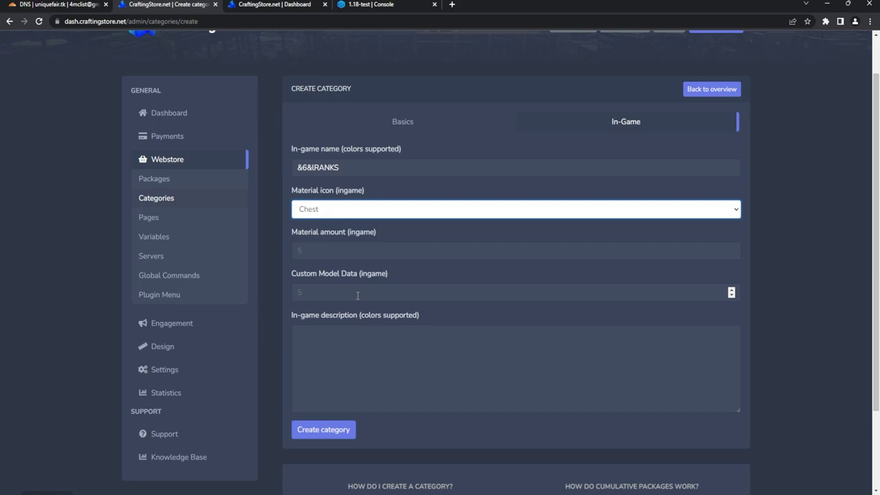
click(385, 349)
text(&eBuy ranks her)
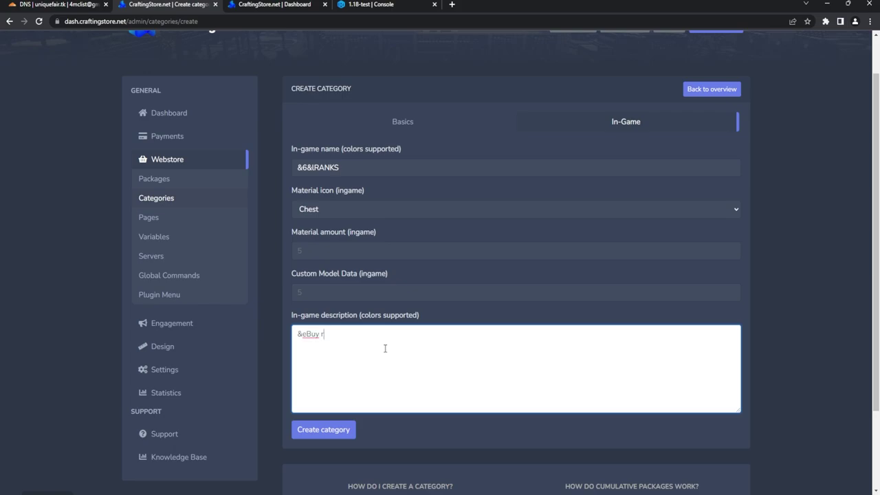
text(e!)
click(329, 433)
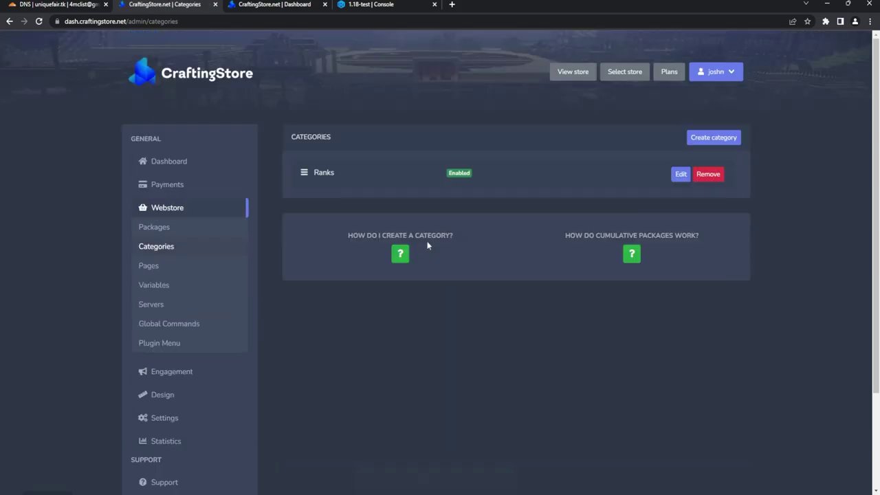
click(713, 138)
Step: Create the Cosmetics category with description 'See cosmetics', fixing the misspelling first
click(372, 214)
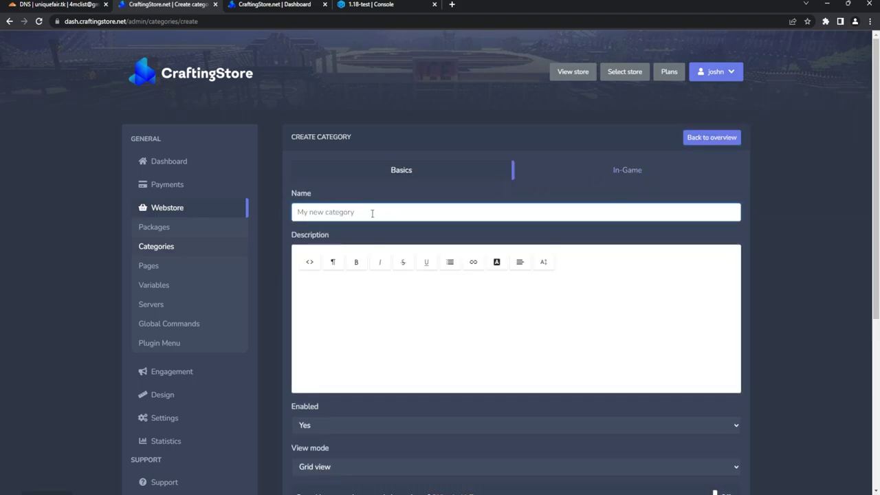
text(Co)
text(tics)
click(372, 325)
text(See cosmetcs)
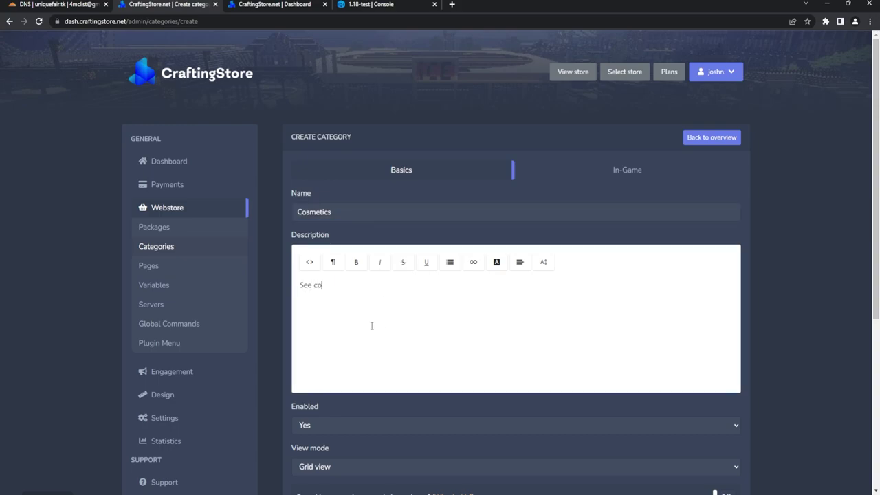
right_click(330, 286)
click(365, 306)
scroll(418, 319, down, 4)
click(323, 360)
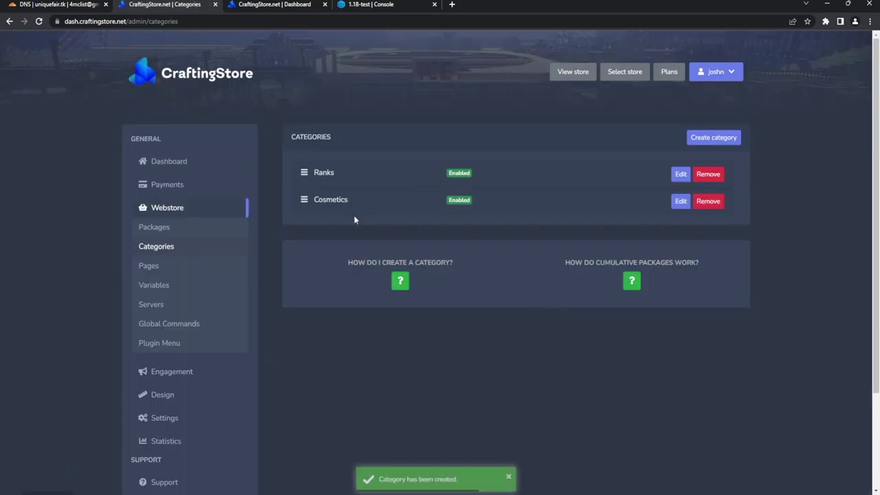
Step: Edit Cosmetics to use in-game name &6Cosmetics and a Chainmail Leggings icon, and save
click(681, 205)
click(638, 170)
click(392, 216)
text(&)
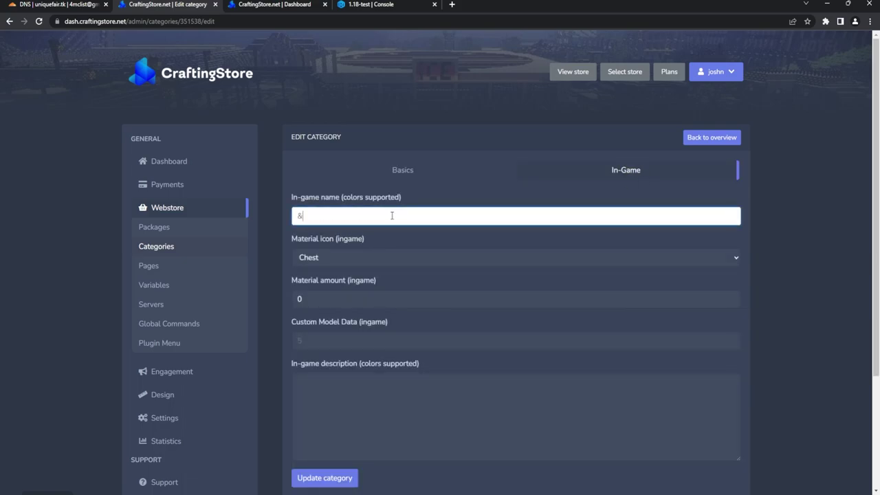
text(6Cosmetics)
click(372, 262)
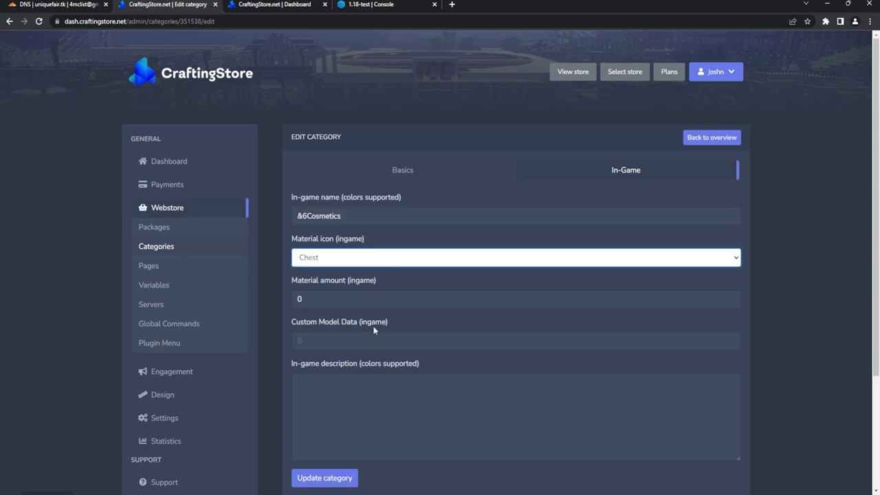
key(Up)
scroll(384, 406, down, 3)
click(326, 325)
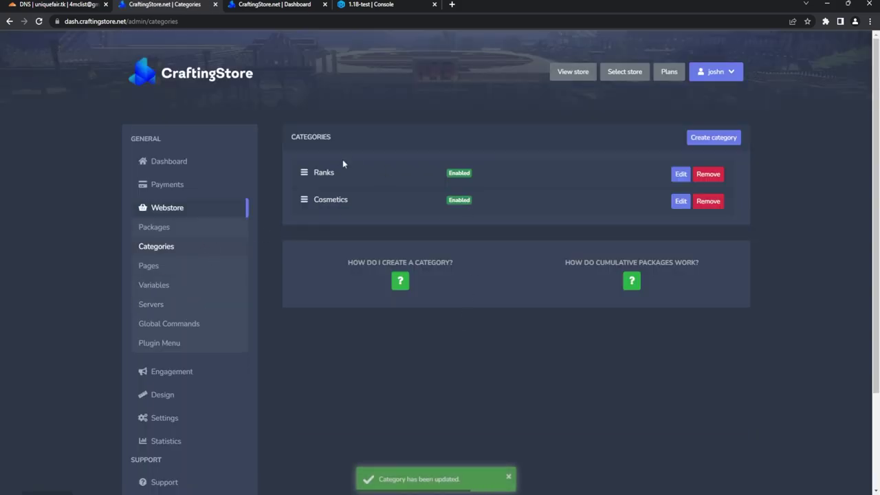
drag(305, 202, 303, 183)
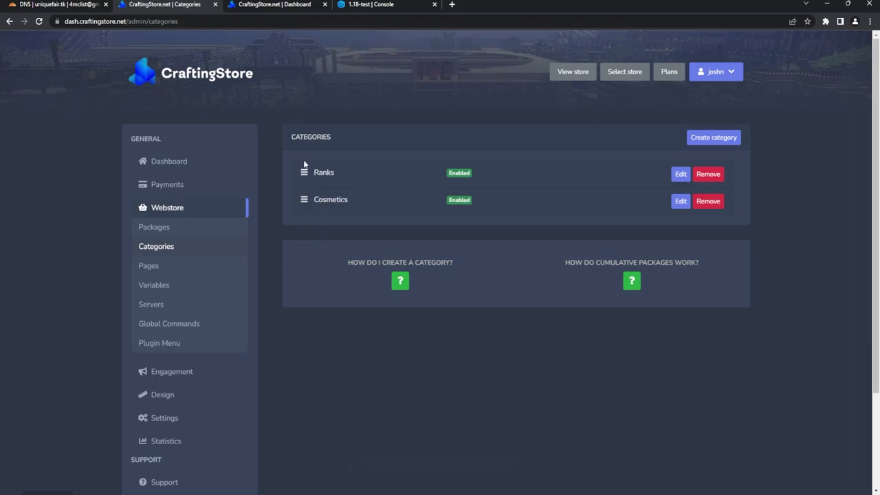
Step: Go to the store's Packages page and collapse and expand the Ranks and Cosmetics groups
click(163, 231)
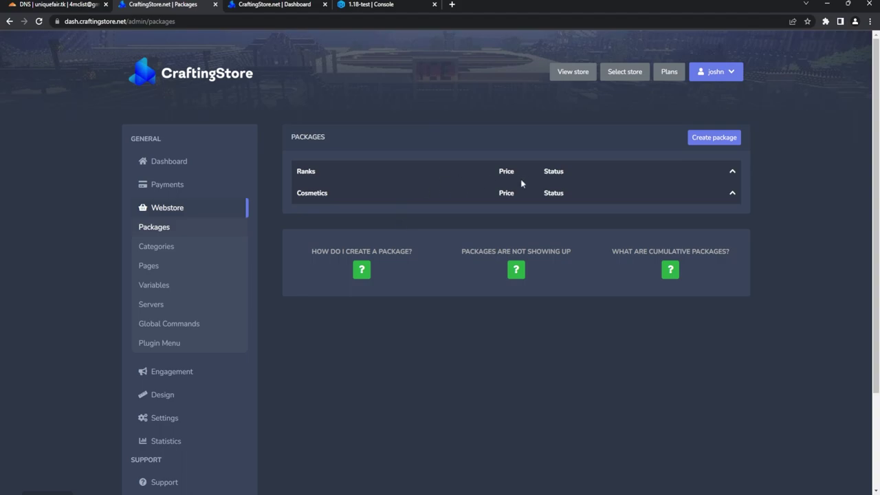
click(732, 172)
click(733, 194)
click(733, 172)
click(733, 192)
click(733, 172)
click(733, 194)
Step: Start a new package and name it VIP, replacing the mistyped 'Coins'
click(713, 141)
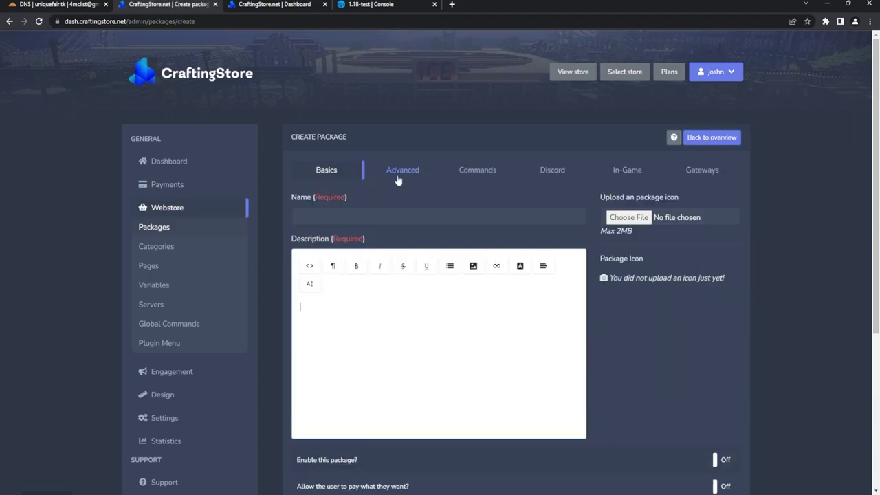
click(368, 219)
text(Coins)
key(ctrl+a)
text(VIP)
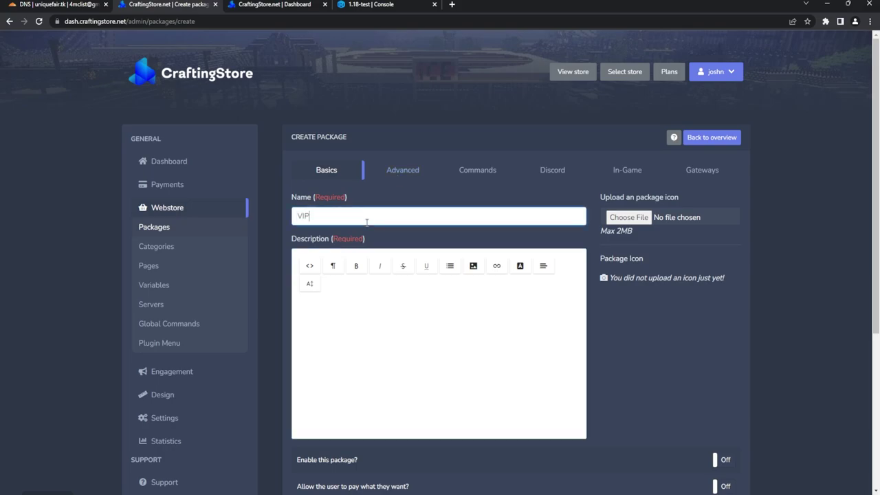
Step: Write the description 'VIP ranks gets:' followed by a bulleted list of a, b and c
click(364, 331)
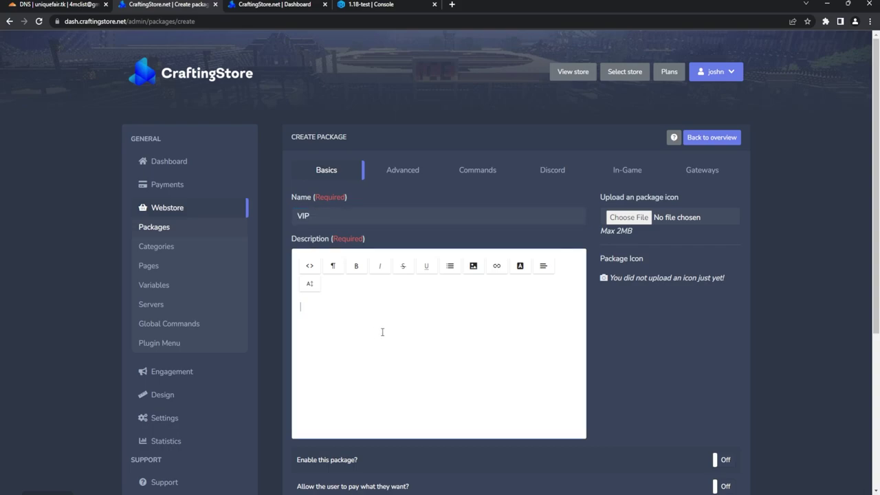
text(VIP ranks gets:)
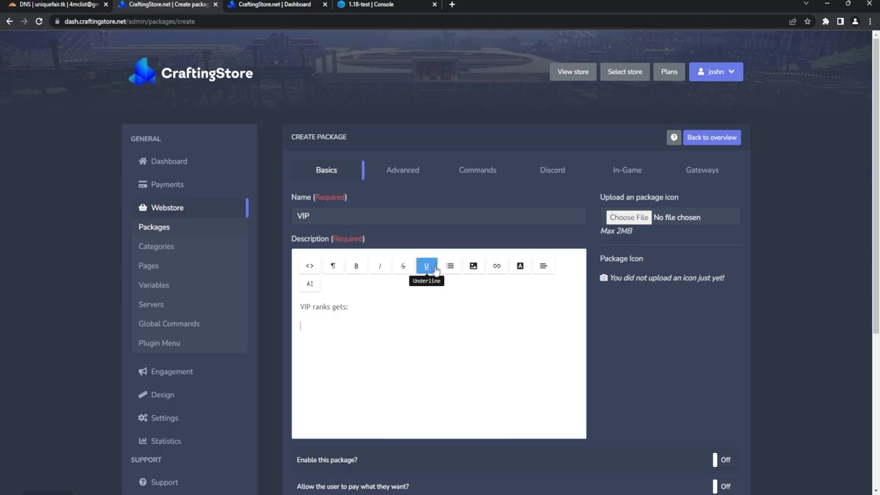
click(457, 266)
click(473, 284)
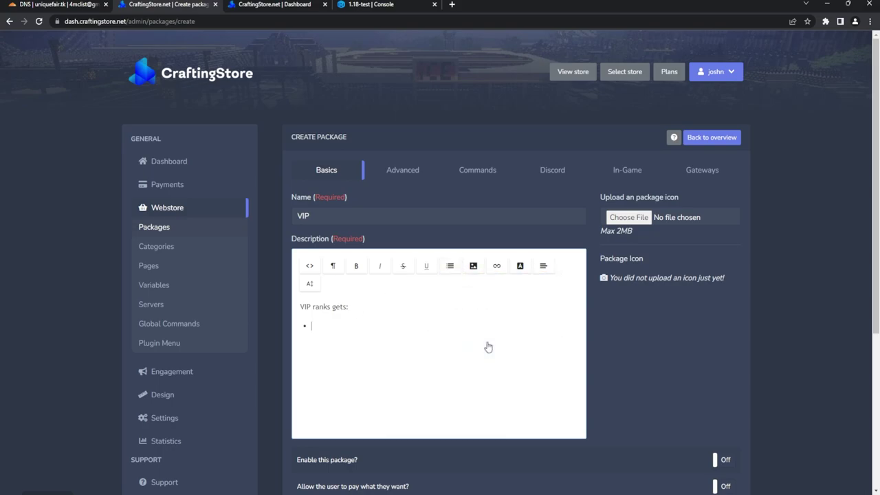
text(b)
key(Return)
text(c)
key(Return)
scroll(338, 349, down, 2)
drag(335, 275, 305, 204)
click(346, 240)
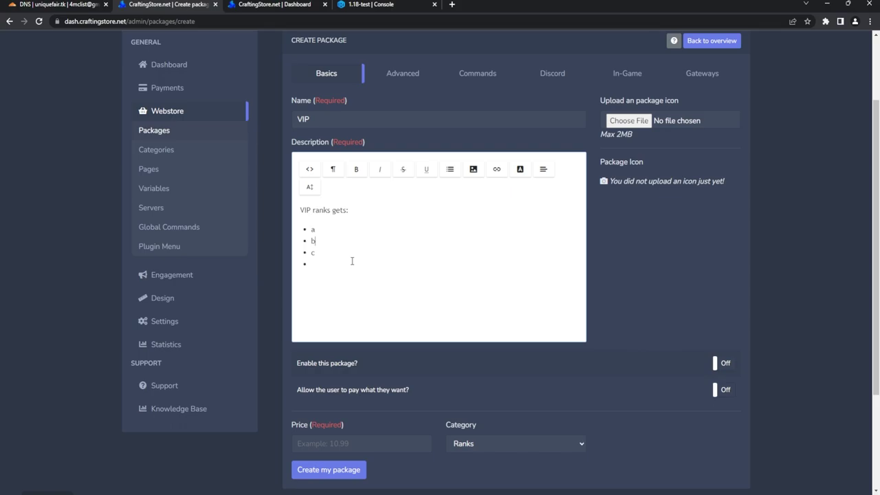
Step: Enable the VIP package, set its price to 3.80 under the Ranks category, and view Advanced settings
scroll(352, 263, down, 1)
click(726, 315)
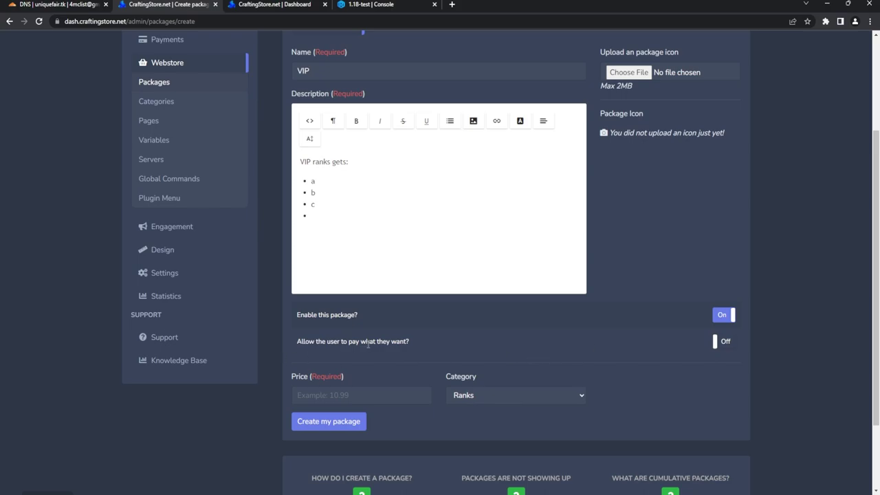
drag(334, 342, 428, 346)
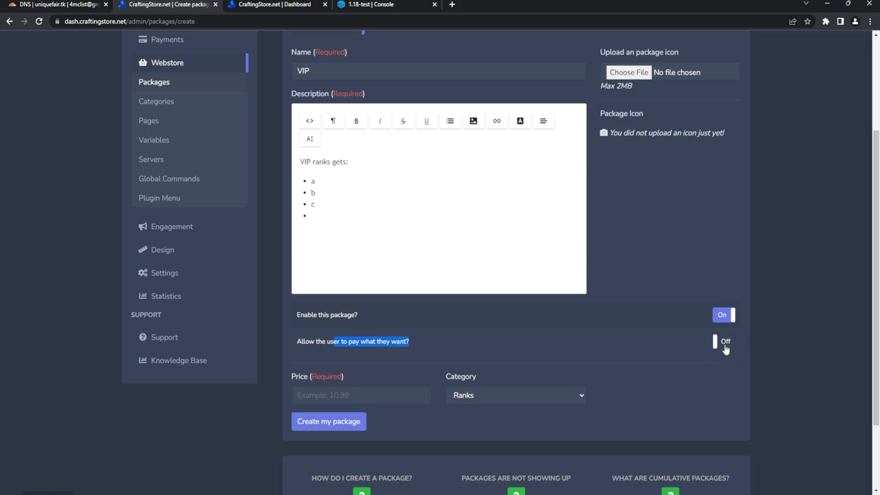
click(355, 394)
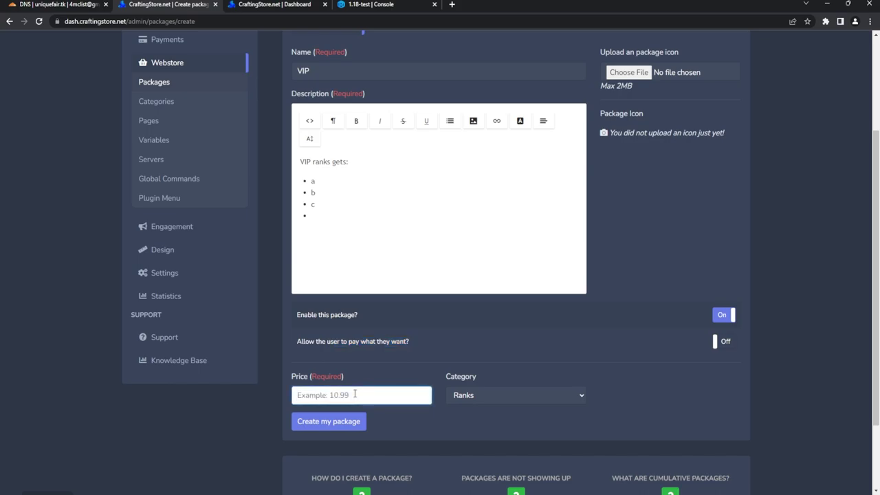
text(3.80)
scroll(489, 288, down, 2)
click(491, 298)
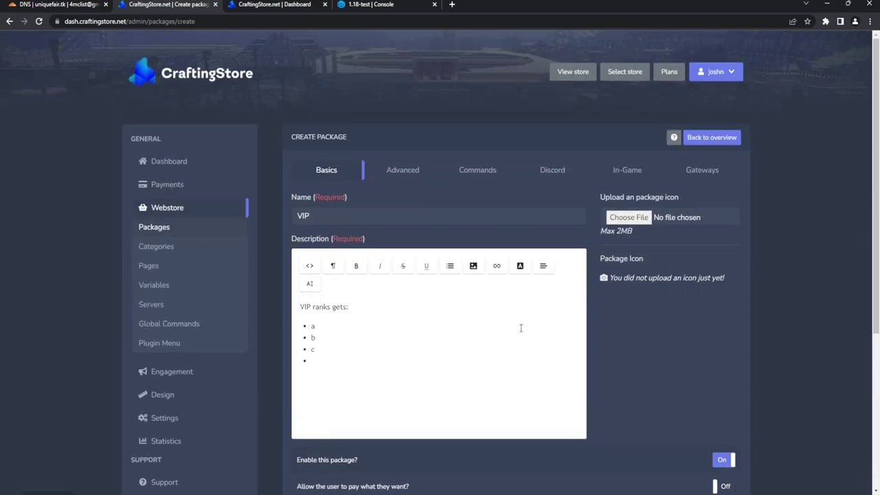
click(389, 181)
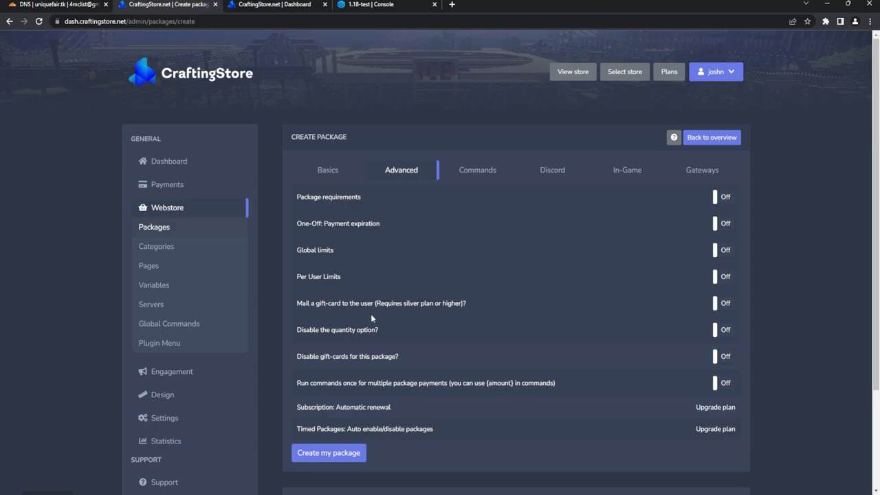
Step: Add a console command beginning 'lp user' that executes only when the player is online
scroll(371, 315, down, 1)
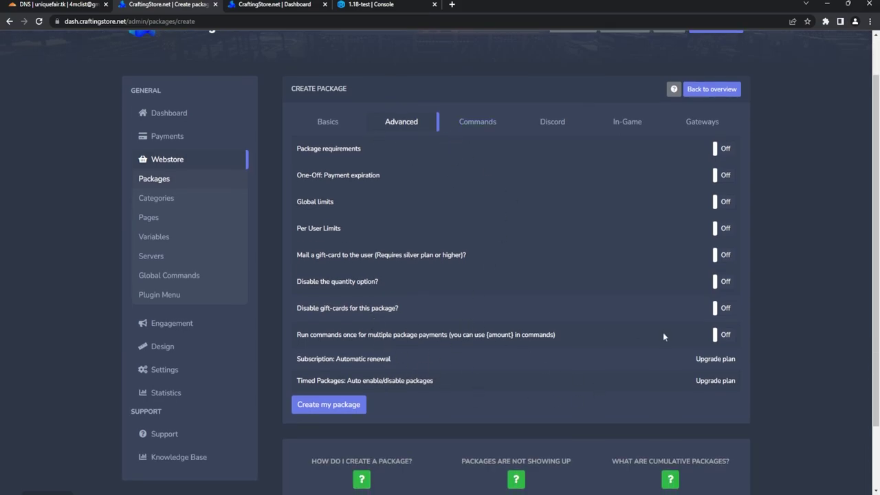
click(478, 124)
click(343, 200)
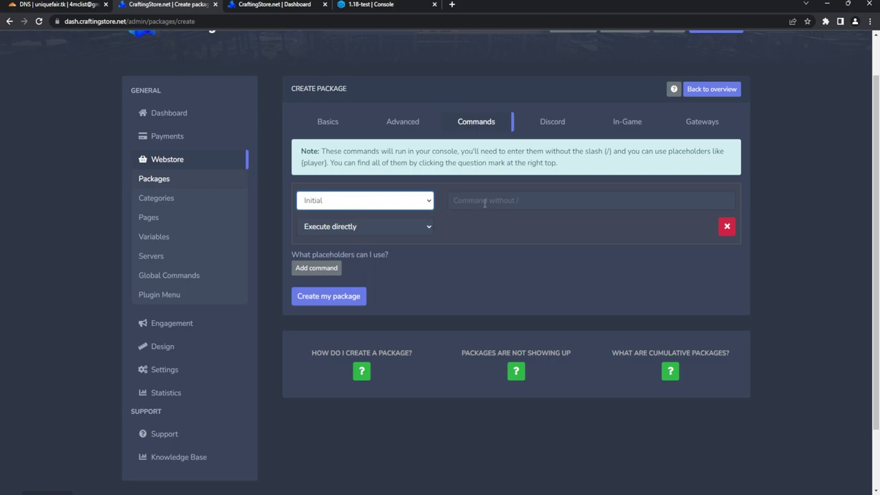
click(430, 229)
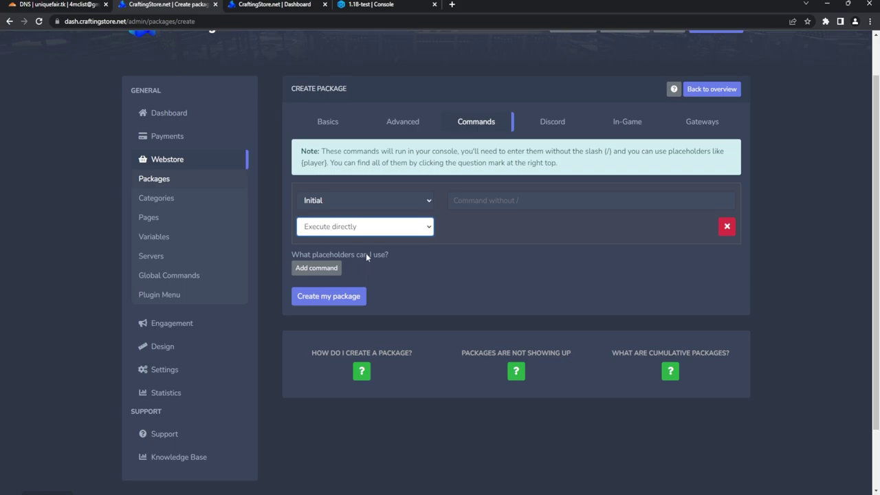
click(366, 253)
click(504, 199)
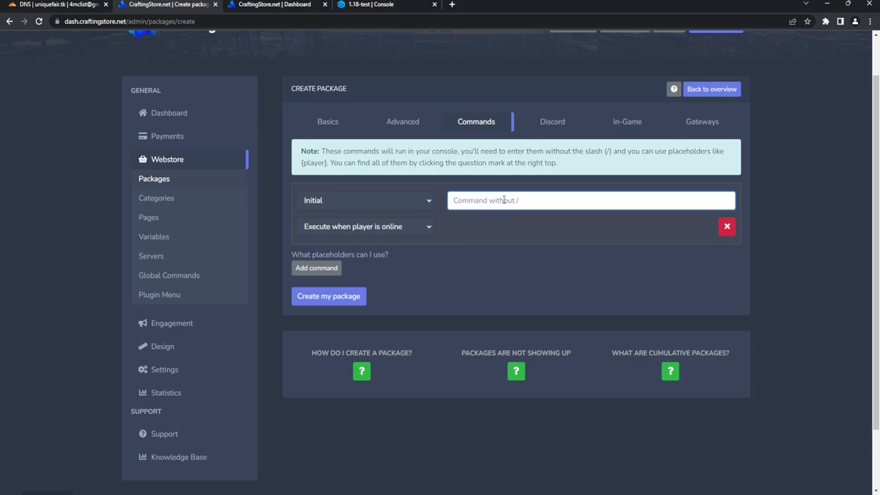
text(lp user)
Step: Find the {player} placeholder on the placeholders help page, then return to the package form
click(382, 254)
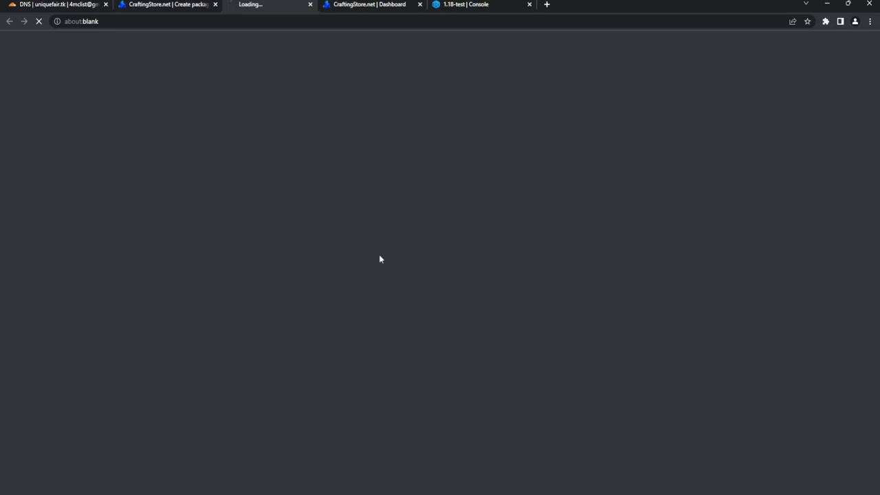
drag(220, 145, 268, 151)
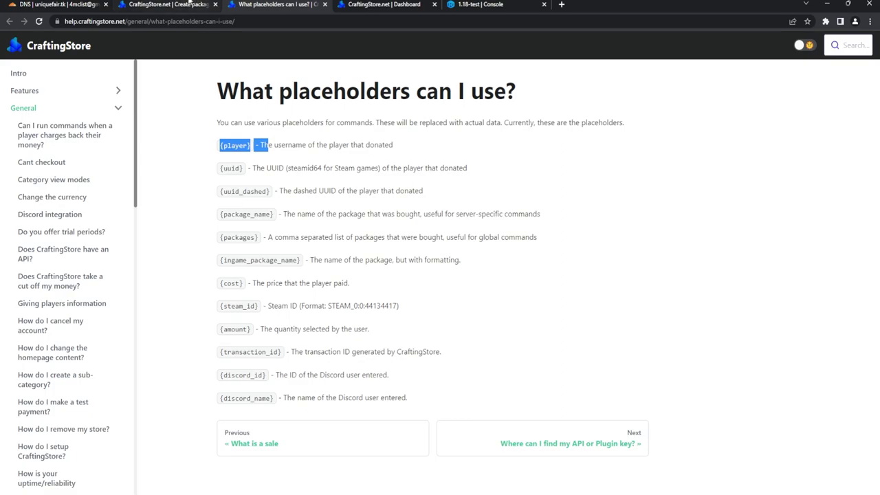
click(172, 4)
Step: Complete the command as 'lp user {player} set VIP' and add a second command row
click(496, 202)
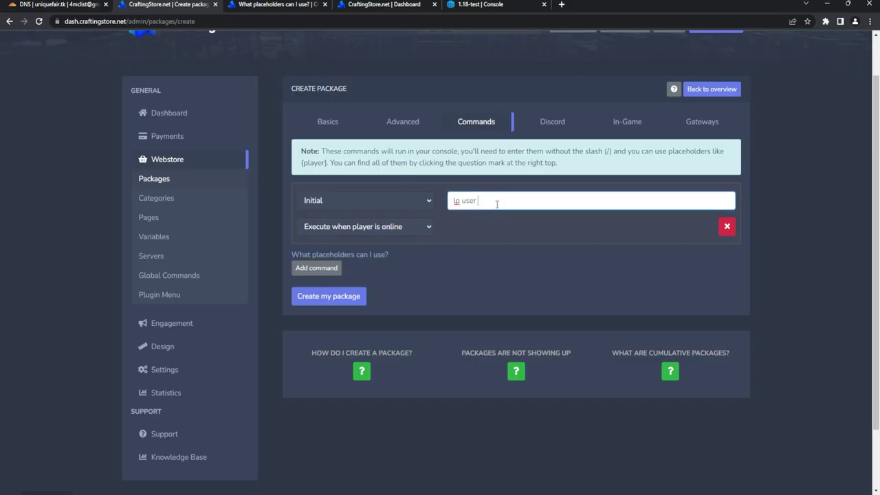
text({player} set VIP)
click(321, 274)
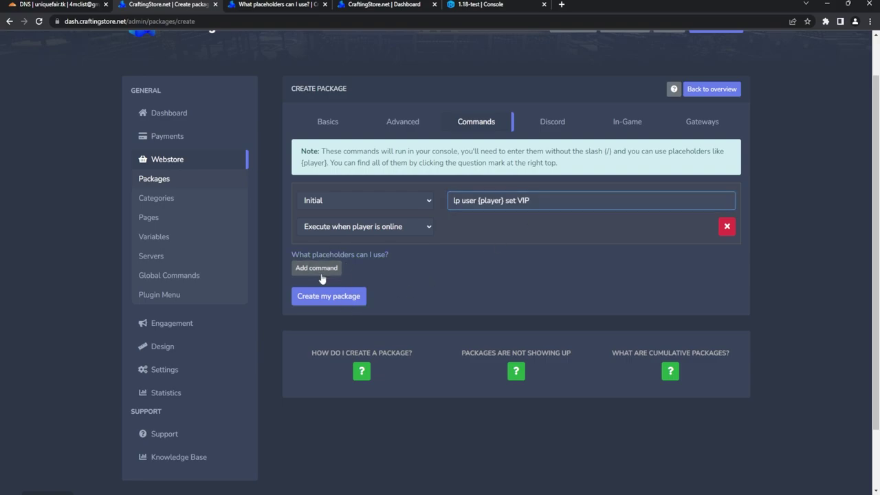
click(399, 266)
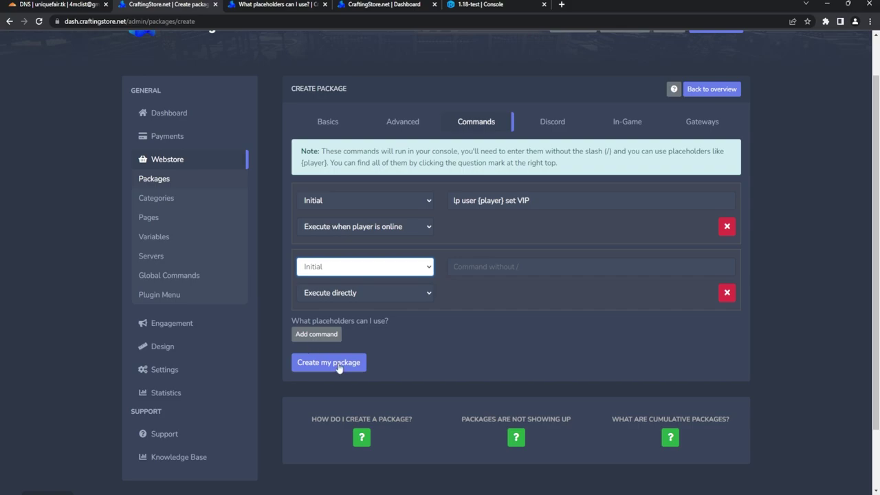
click(543, 131)
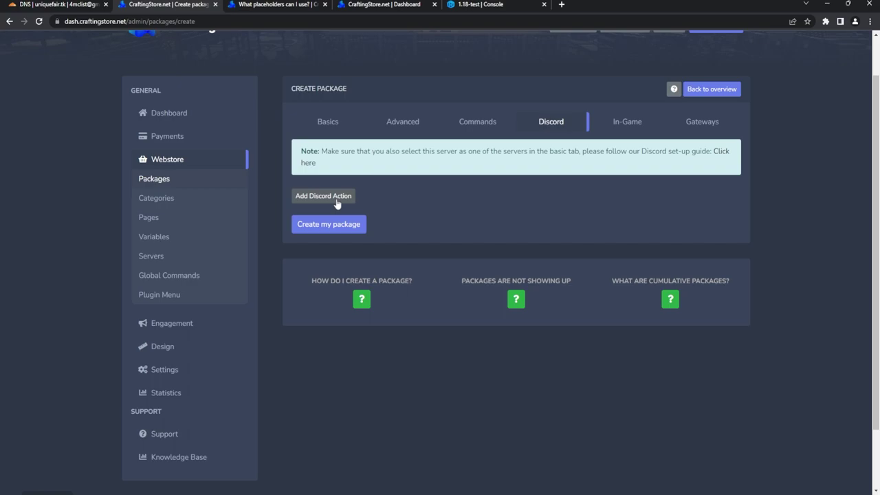
Step: Give the package the in-game name '&aVIP RANK' and a Dragon Breath material icon
click(625, 122)
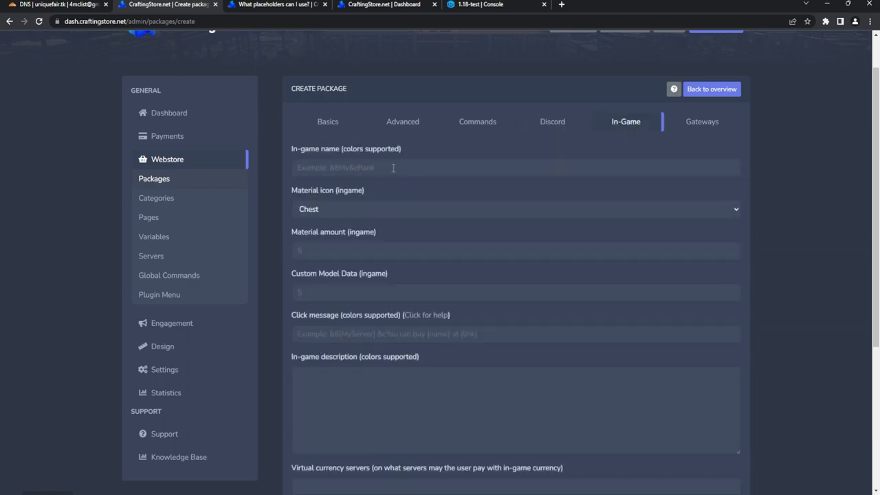
click(393, 167)
text(&a)
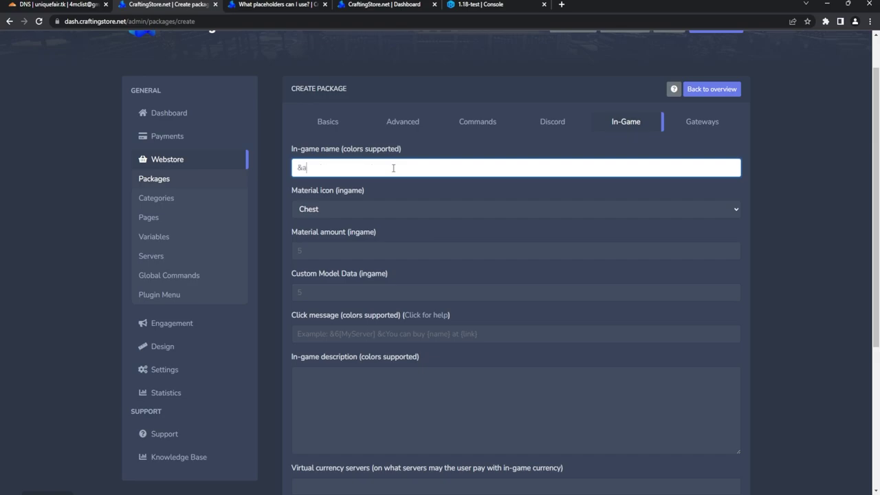
text(VIP RANK)
key(Tab)
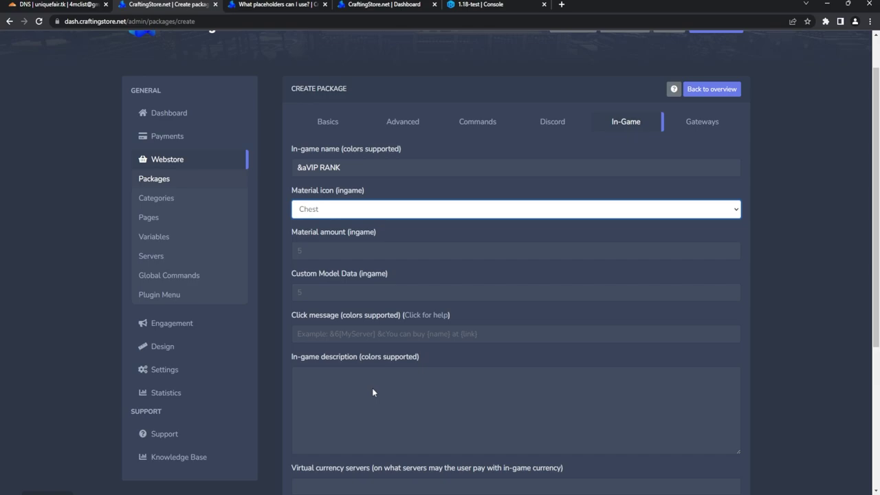
text(dragon)
Step: Review the in-game amount, click message, description and gateways, then save the VIP package
click(391, 250)
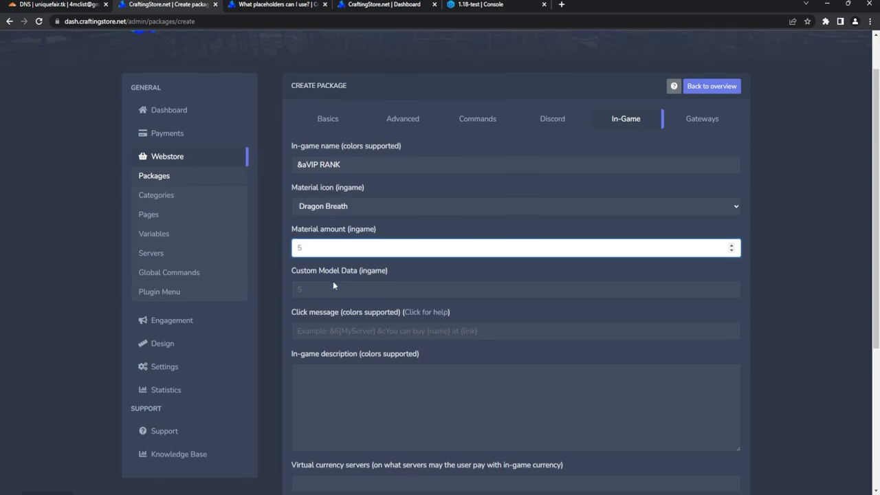
scroll(335, 287, down, 2)
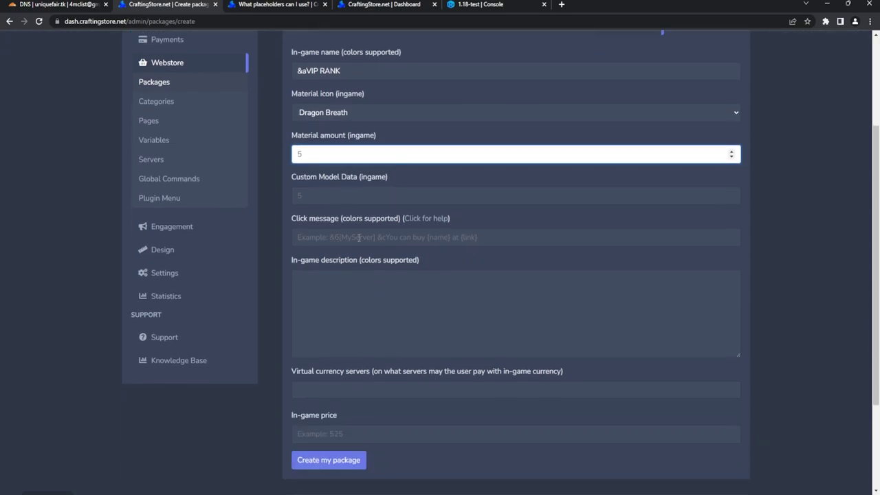
click(359, 237)
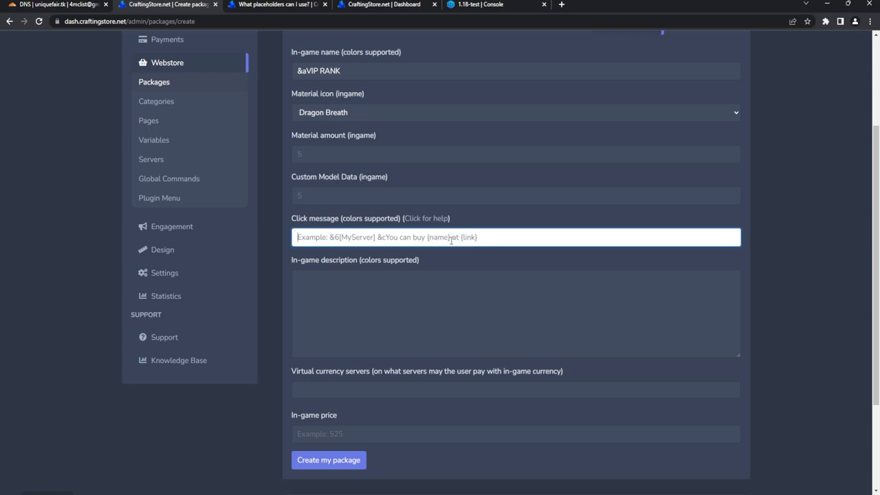
click(440, 292)
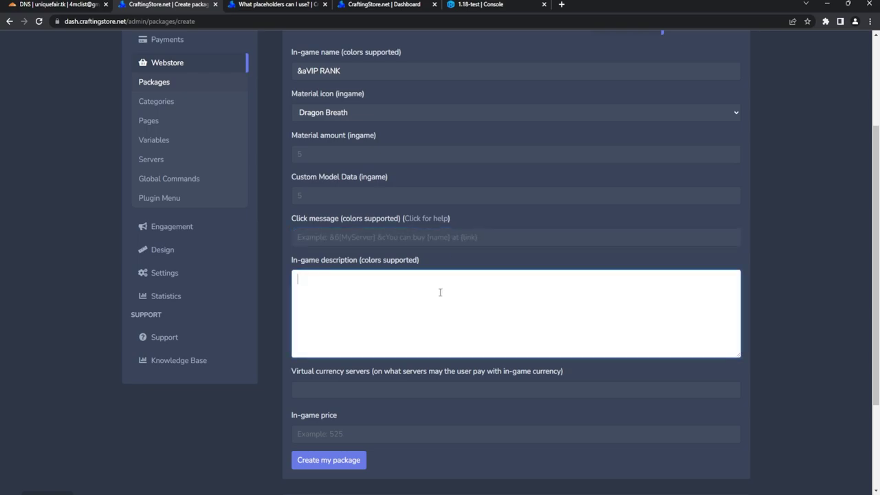
scroll(440, 292, down, 2)
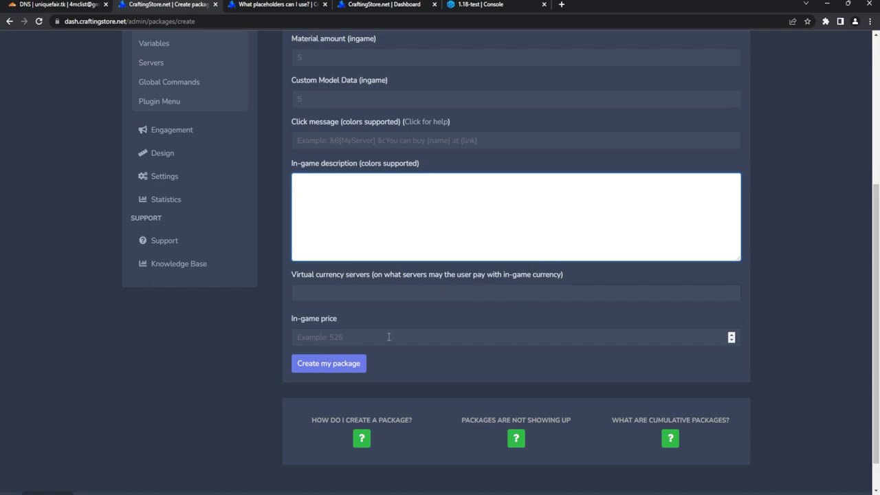
scroll(554, 335, up, 4)
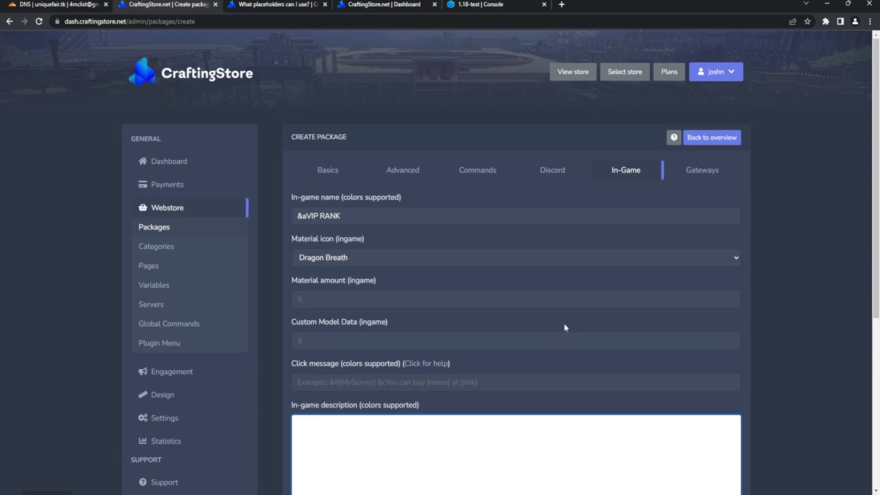
click(715, 172)
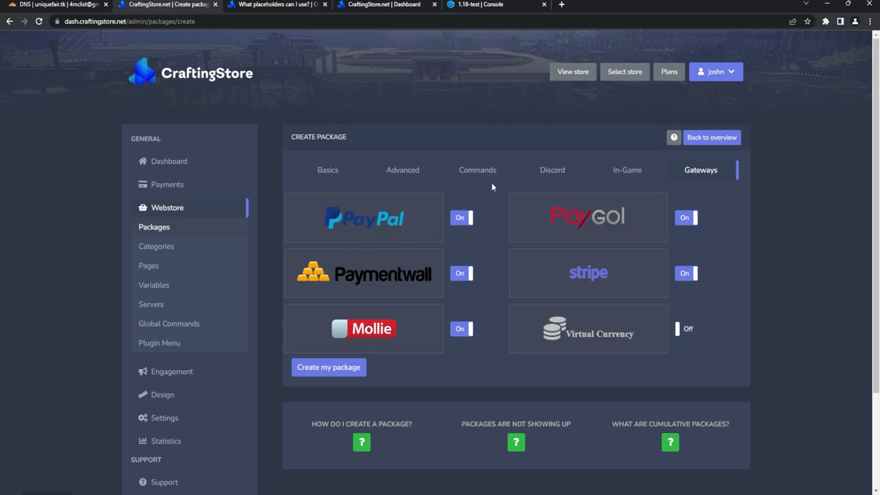
click(333, 372)
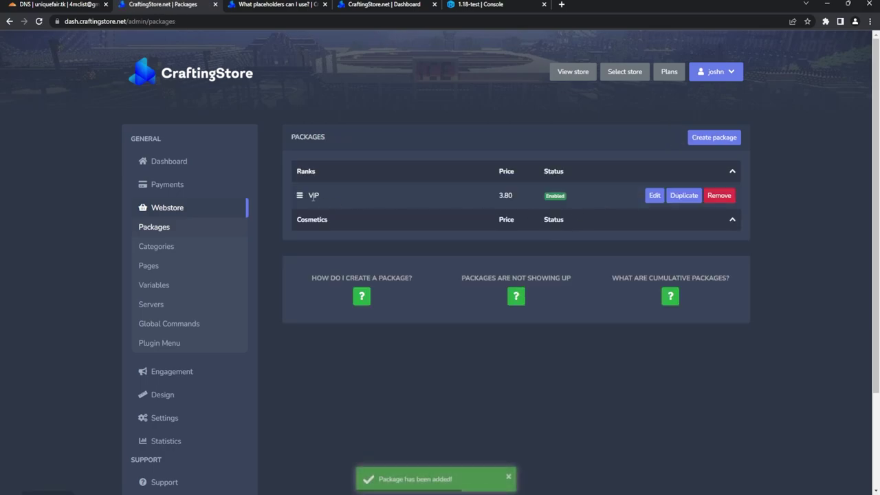
Step: Start a new enabled package named 'Wings' with the description 'Wings'
click(714, 137)
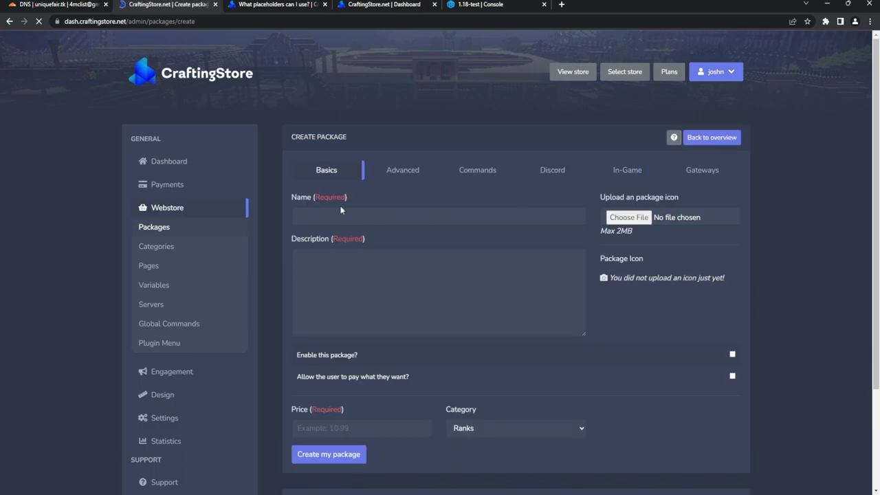
click(373, 216)
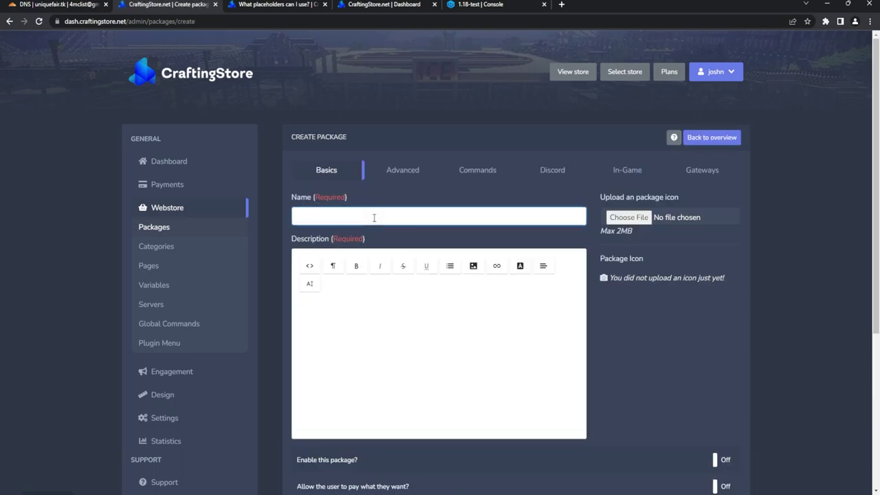
text(Wings)
click(375, 367)
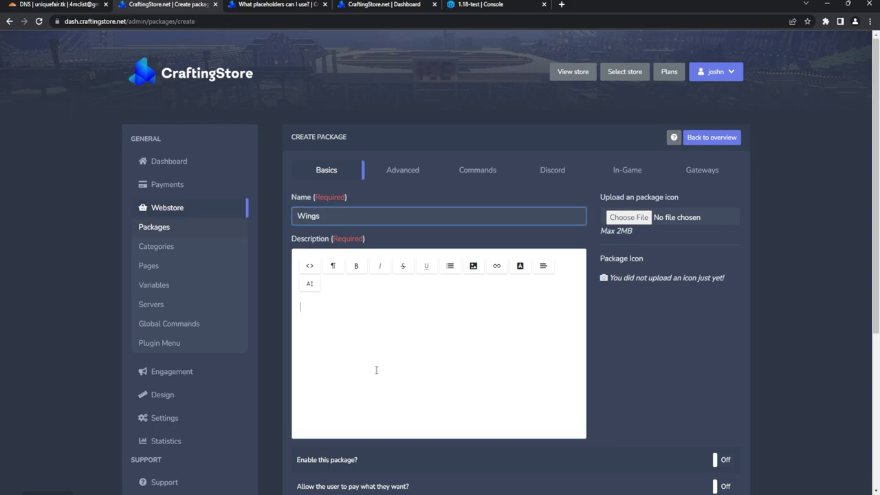
text(Wings)
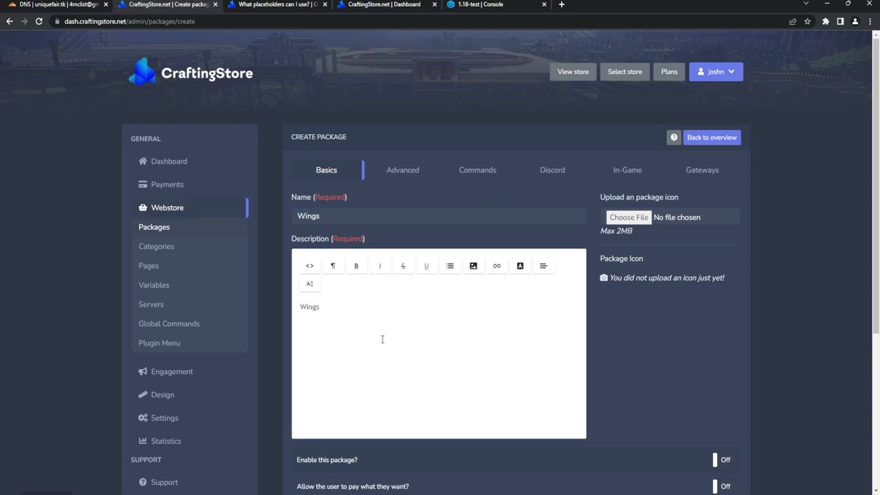
scroll(380, 333, down, 5)
scroll(692, 81, up, 2)
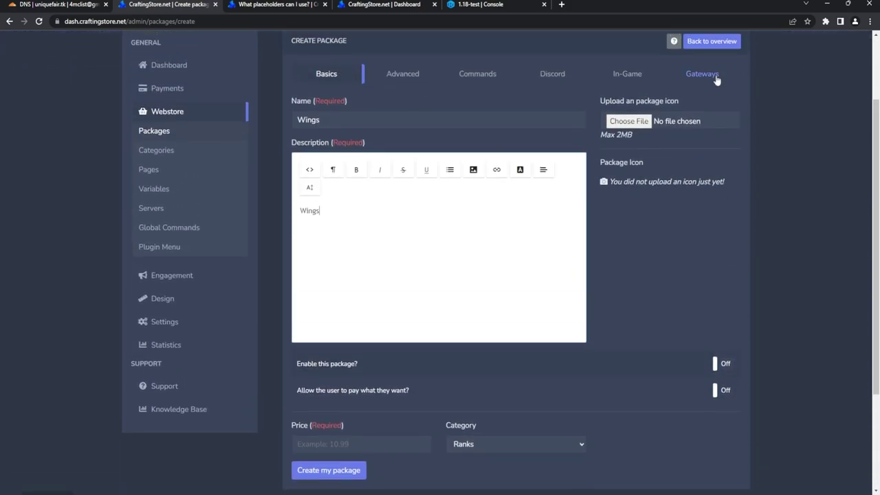
click(722, 363)
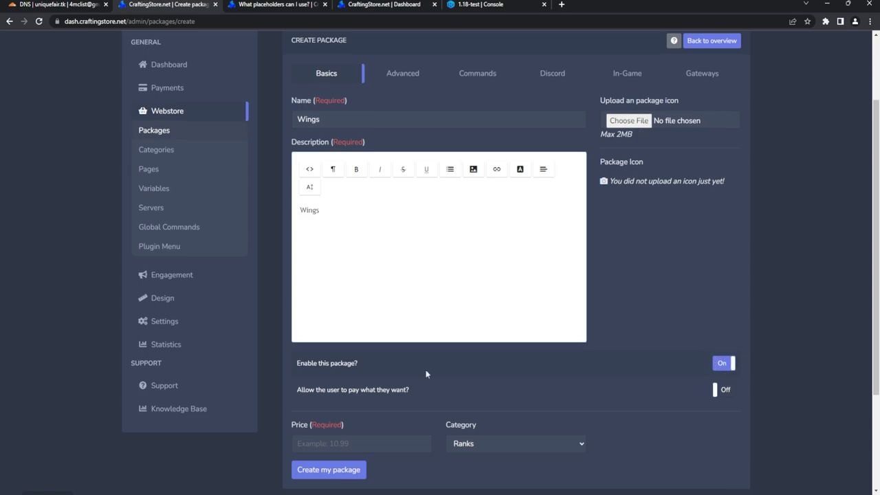
Step: Price the Wings package at 2.75, choose its category, and go to Advanced > Commands
scroll(426, 375, down, 2)
click(337, 299)
text(2.75)
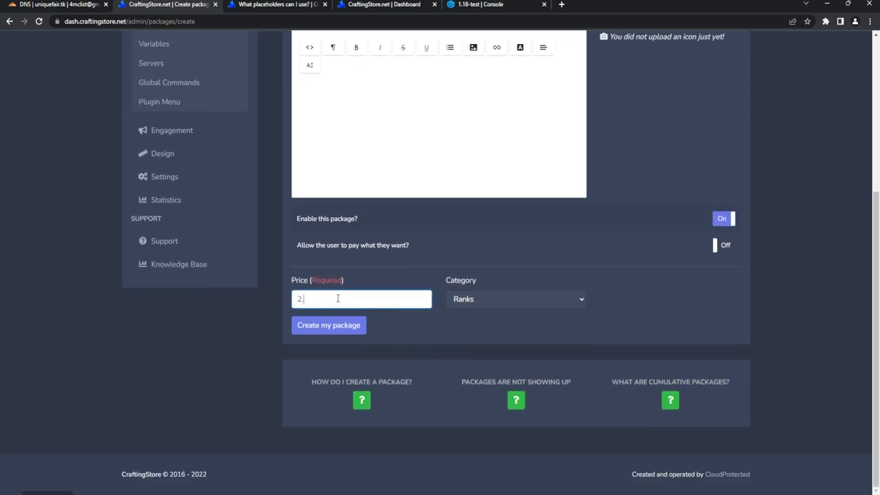
click(484, 311)
click(491, 302)
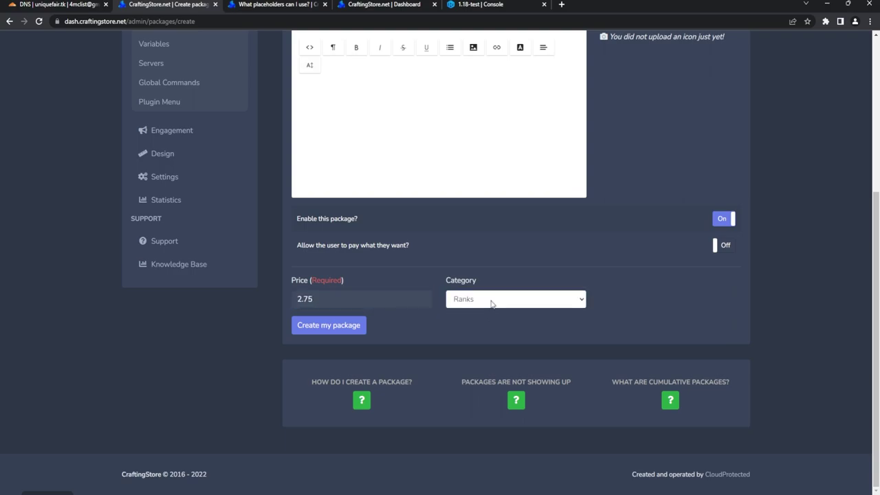
click(486, 342)
scroll(403, 359, up, 4)
click(391, 173)
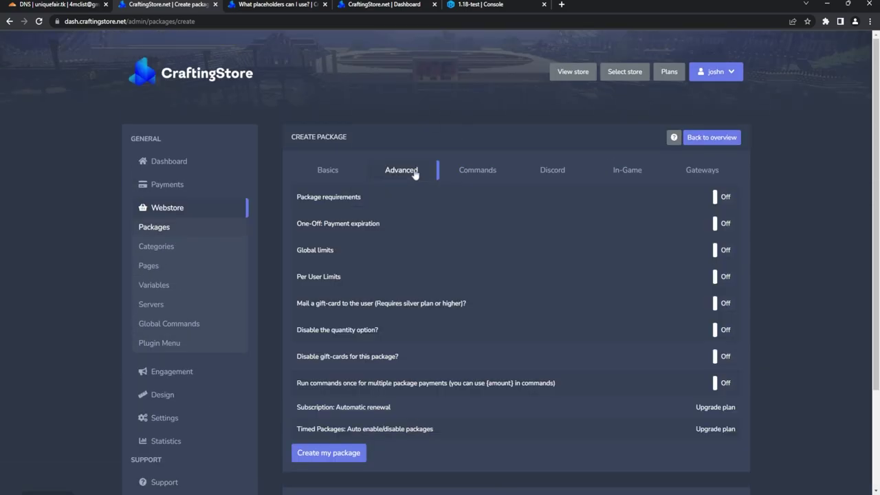
click(504, 173)
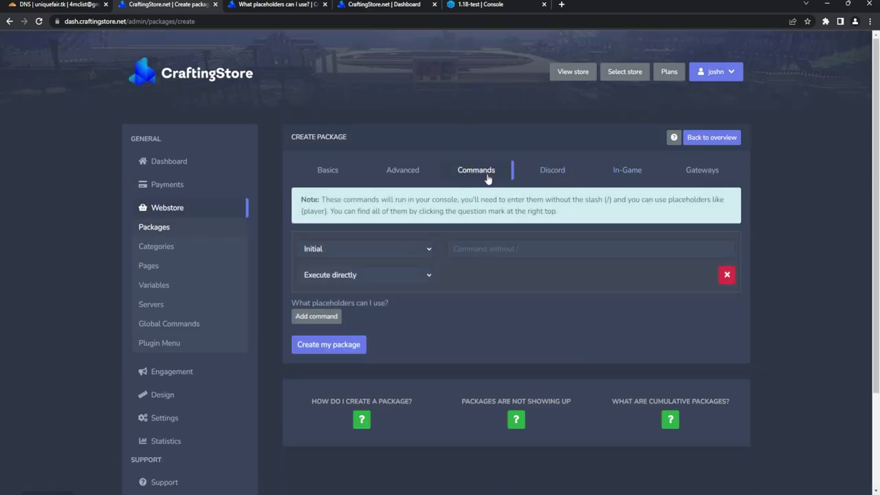
Step: Enter the delivery command granting the wings.plugin permission to {player}, correcting the typo
click(511, 248)
text(tp user {)
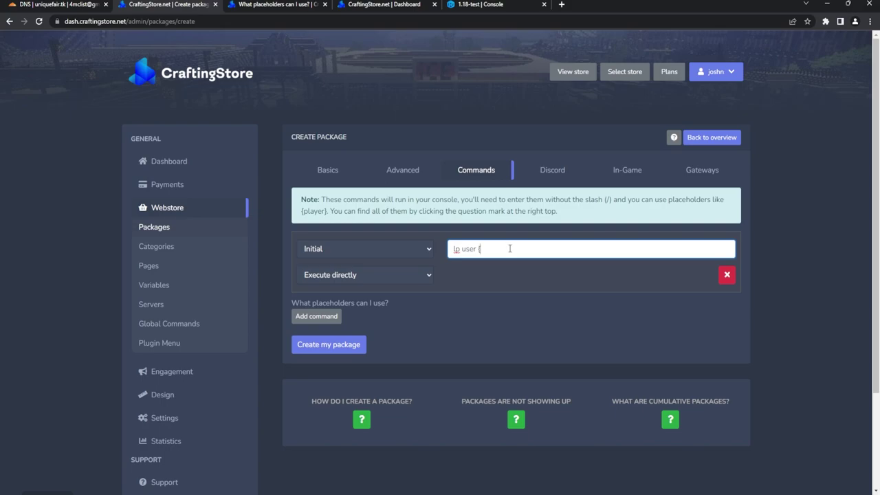
text(player} parm set wings.pluin)
key(BackSpace)
key(BackSpace)
text(gin)
Step: Review the In-Game and Basics tabs and create the Wings package
click(611, 182)
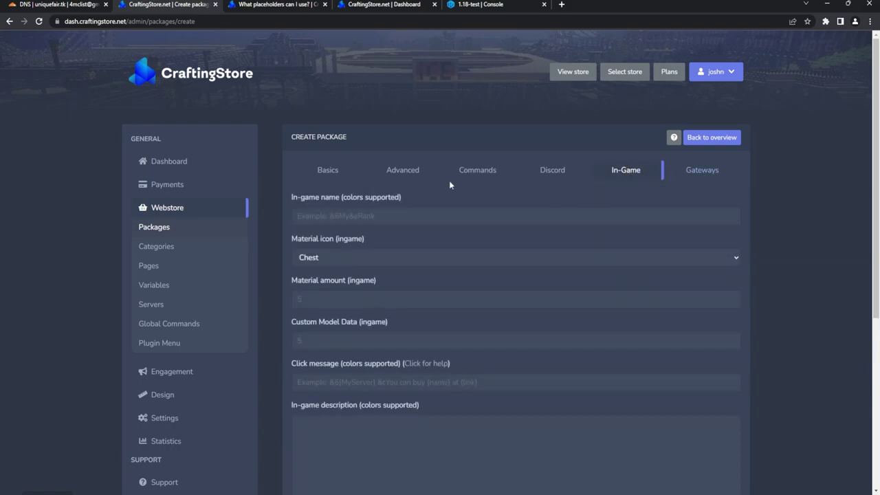
click(475, 180)
click(333, 178)
scroll(499, 338, down, 3)
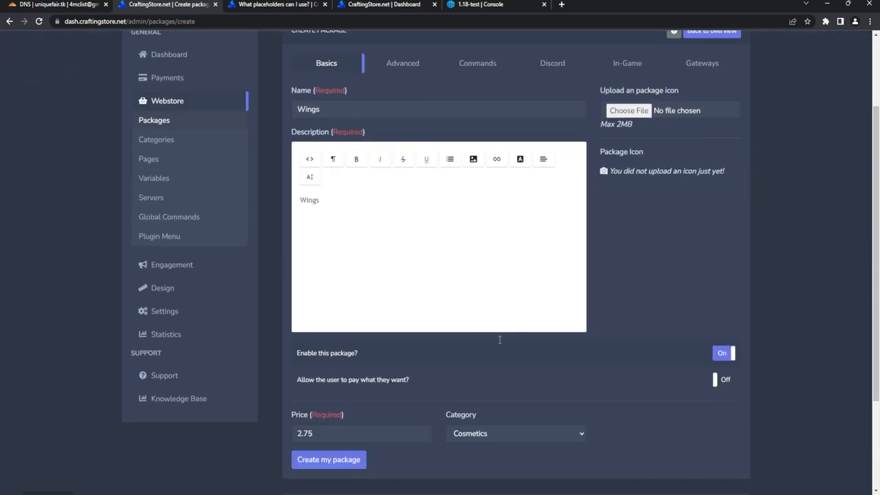
click(364, 330)
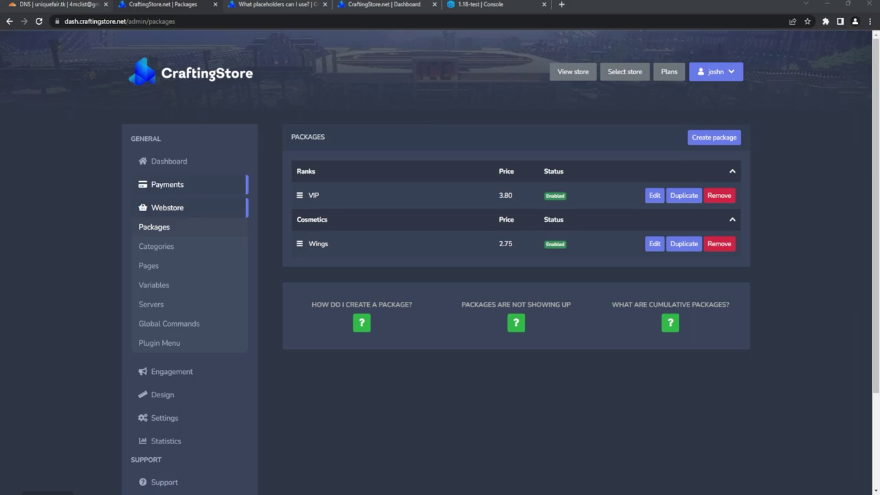
Step: Open Payments > Gateways and scroll through PayPal, PayGol, Mollie, Stripe and the other providers
click(205, 193)
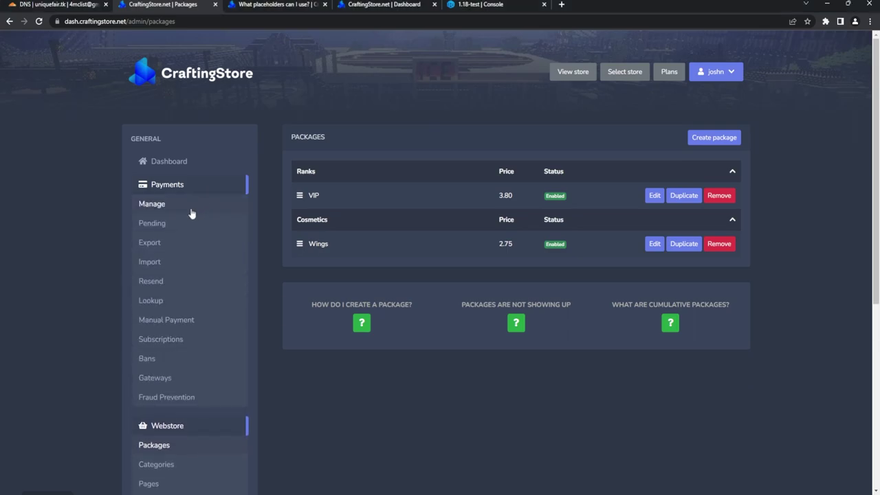
click(156, 378)
scroll(497, 235, down, 1)
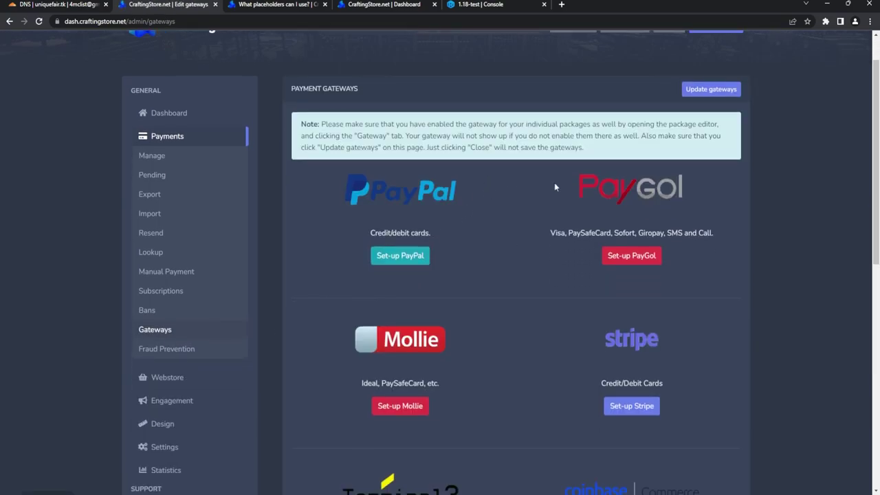
scroll(397, 289, down, 7)
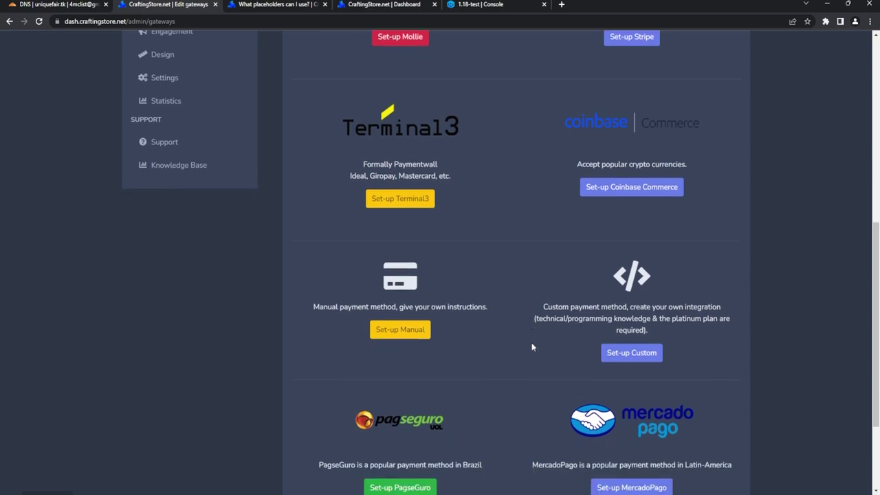
scroll(533, 343, up, 3)
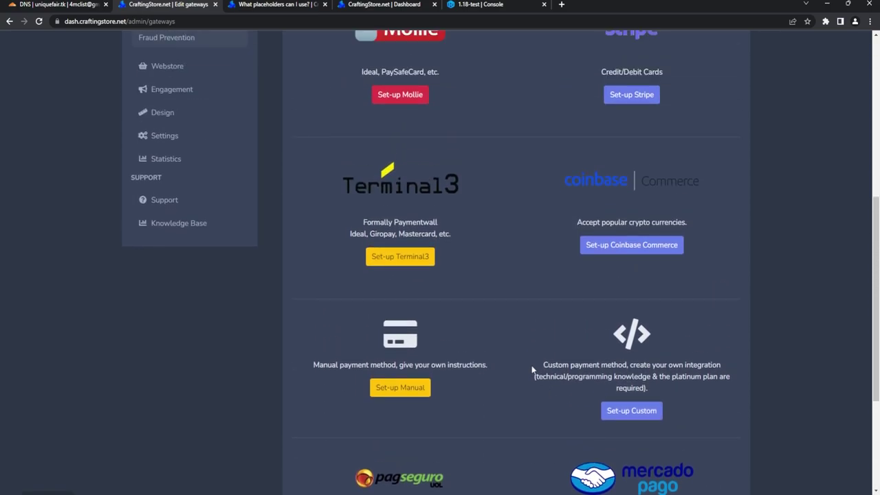
scroll(532, 369, up, 5)
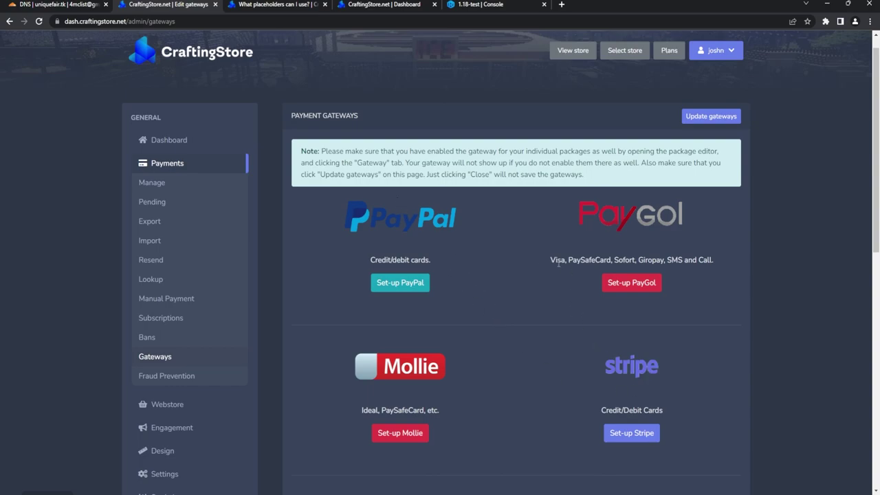
Step: Choose PayPal's Legacy (Personal) setup and enter the seller's PayPal e-mail address
click(400, 283)
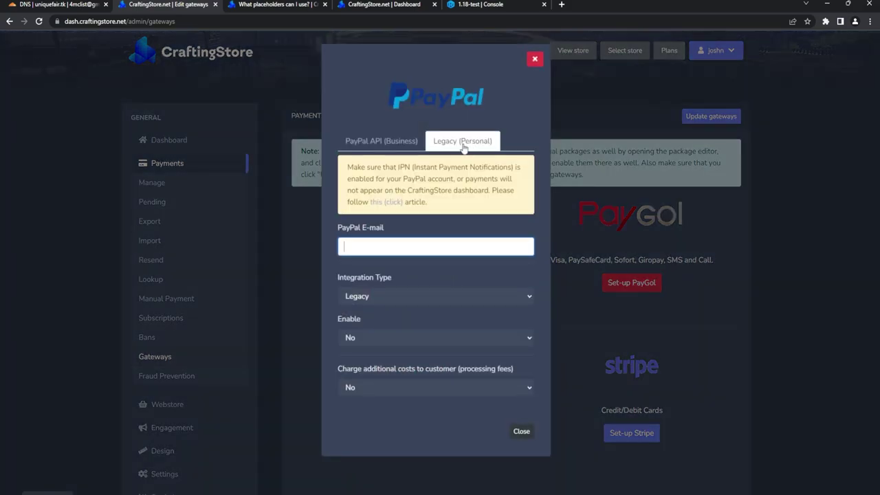
click(381, 141)
click(464, 143)
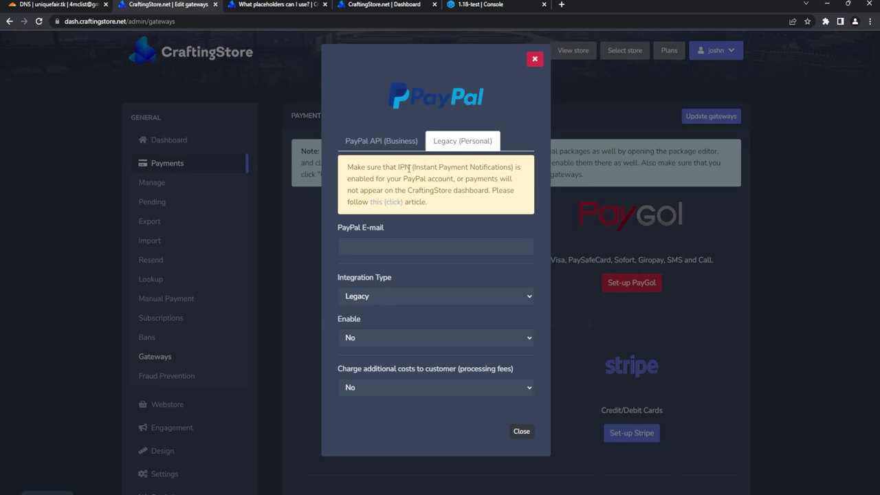
click(411, 246)
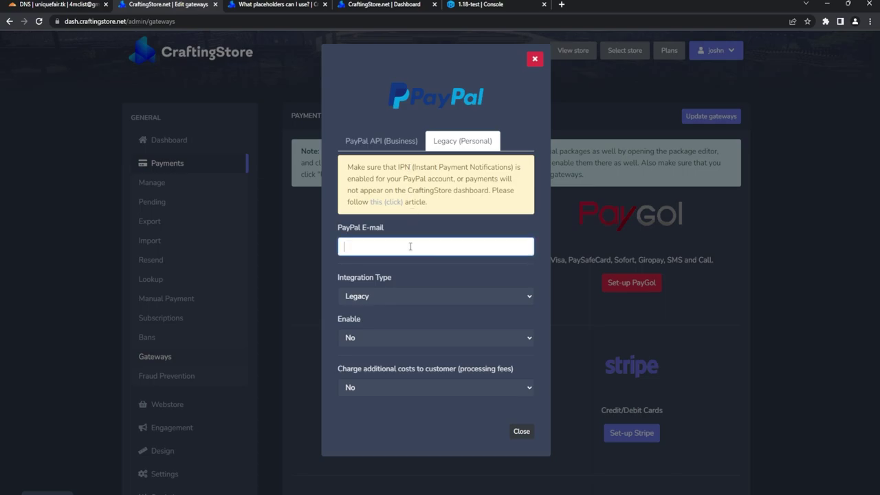
Step: Set PayPal's Enable option to Yes and close the setup dialog
click(392, 338)
click(369, 371)
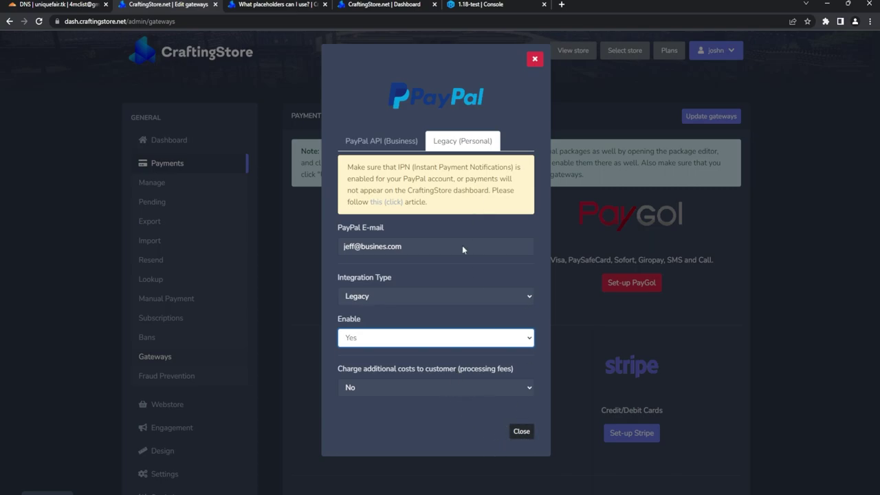
click(523, 433)
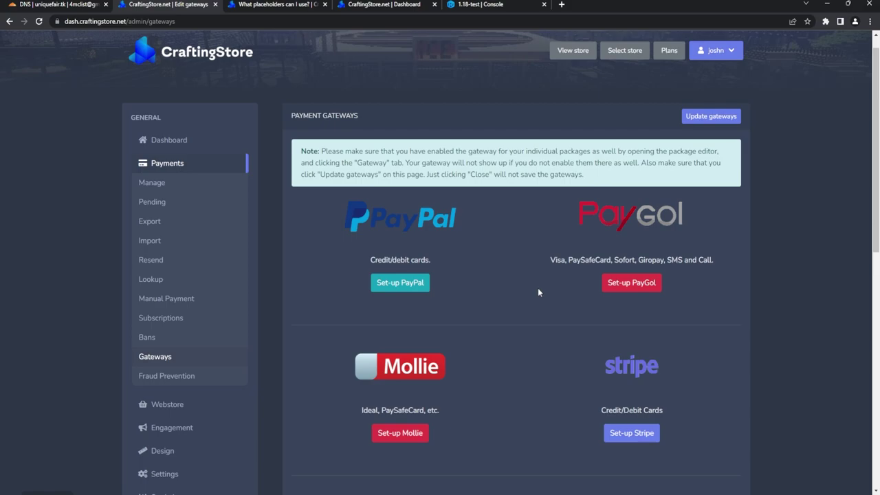
scroll(538, 292, up, 1)
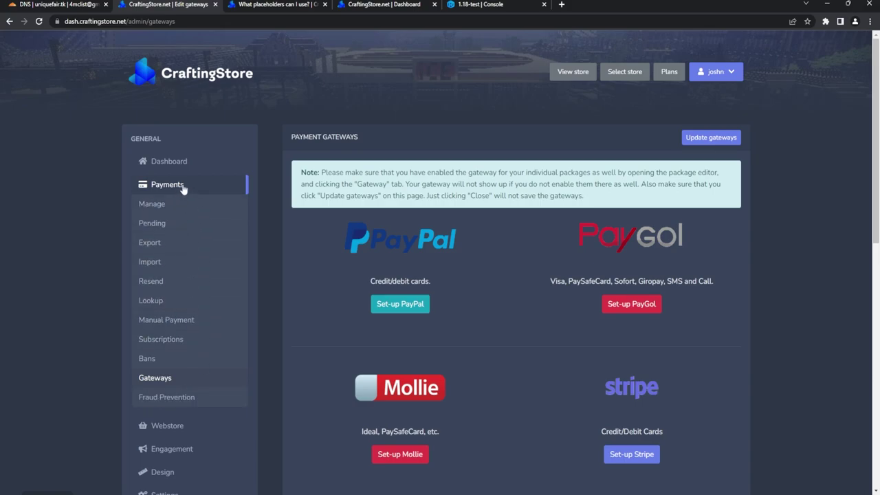
scroll(187, 273, down, 2)
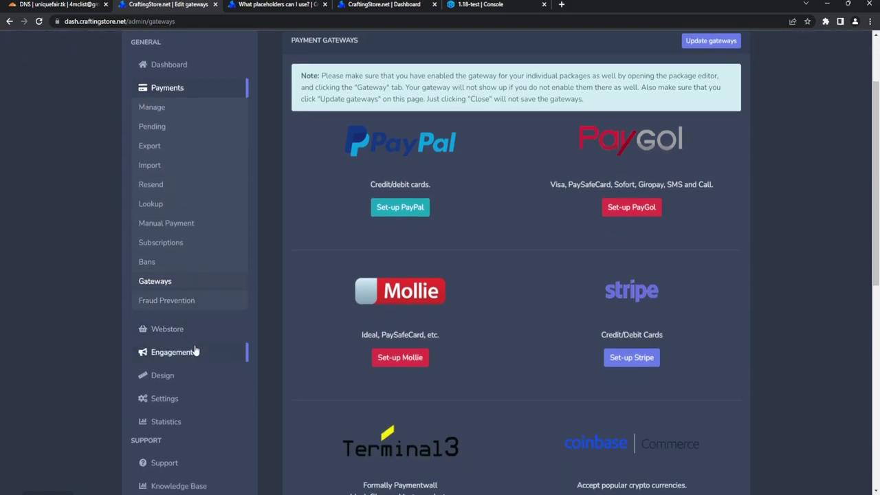
Step: Open the public webstore at shop.uniquefair.tk using View store on the dashboard
click(197, 385)
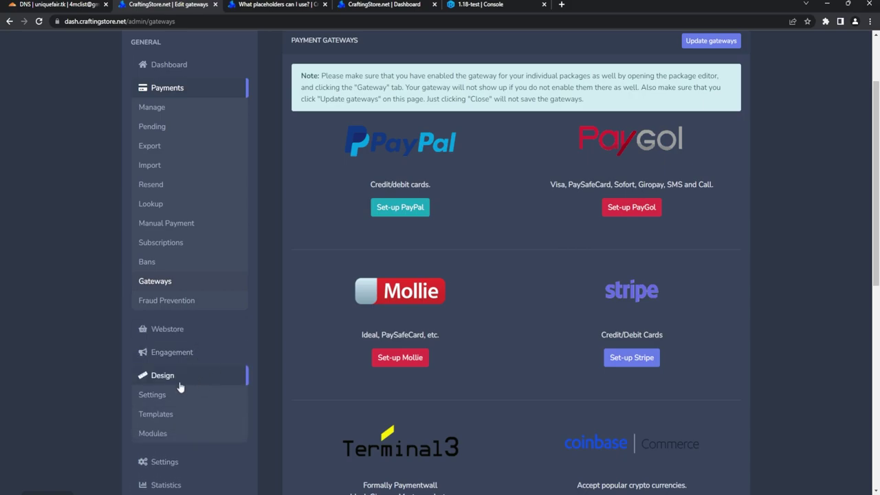
scroll(180, 388, down, 1)
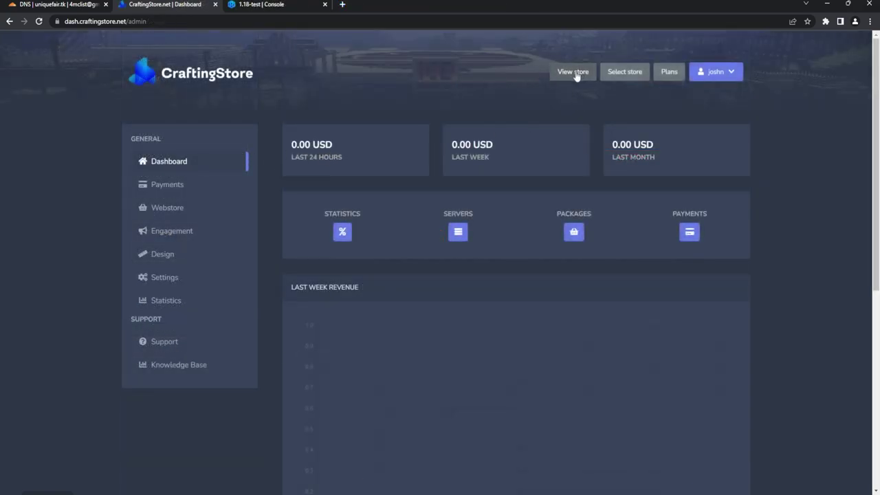
click(566, 73)
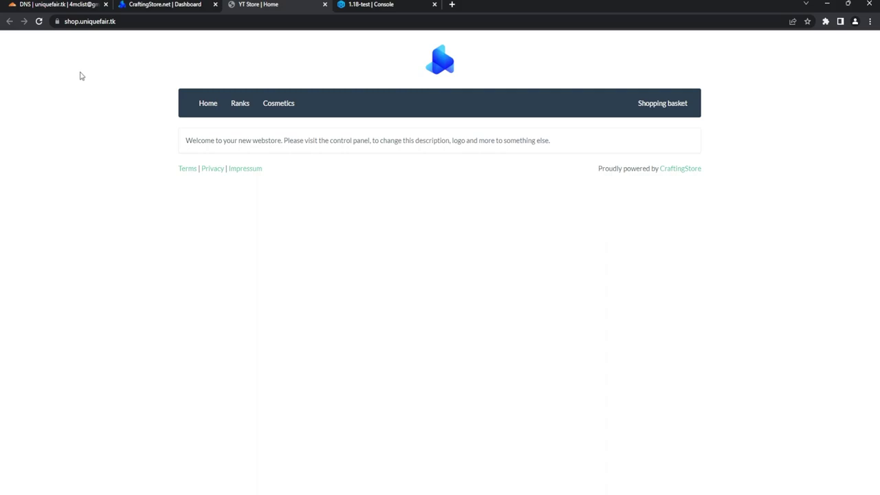
Step: Check that Cloudflare's SSL/TLS overview shows Flexible mode, comparing it against the webstore tab
click(58, 6)
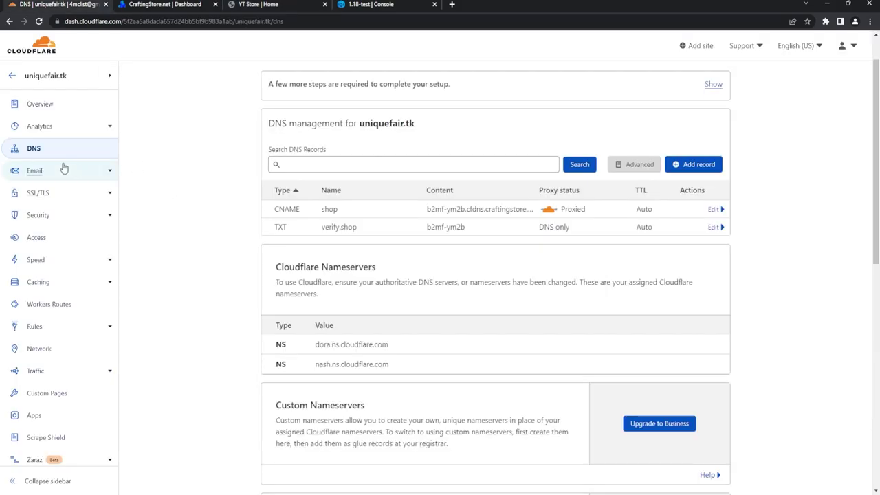
click(76, 201)
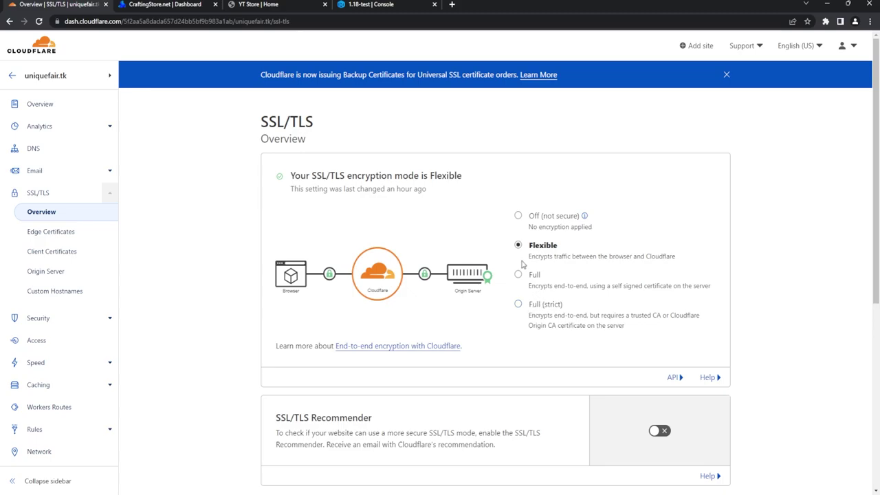
click(272, 4)
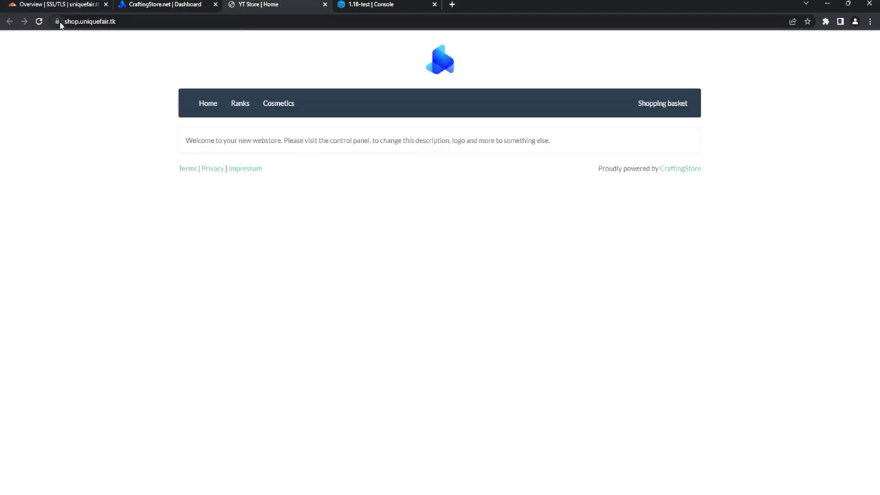
click(79, 4)
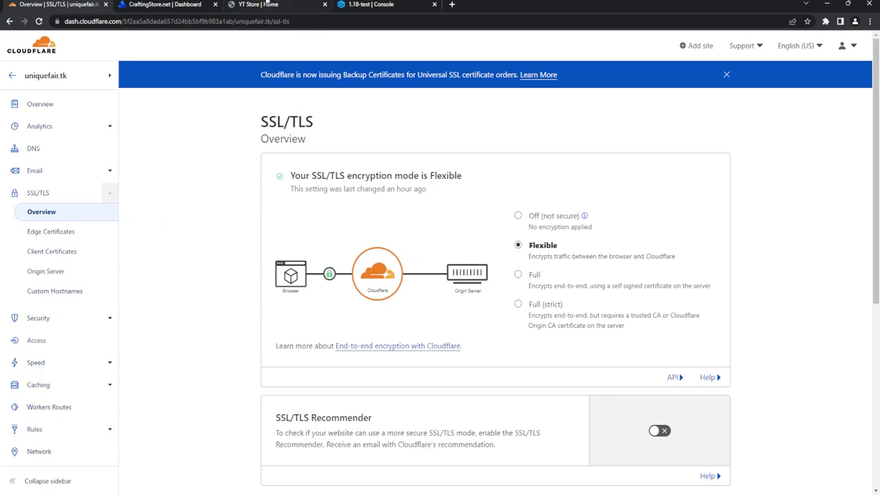
click(266, 4)
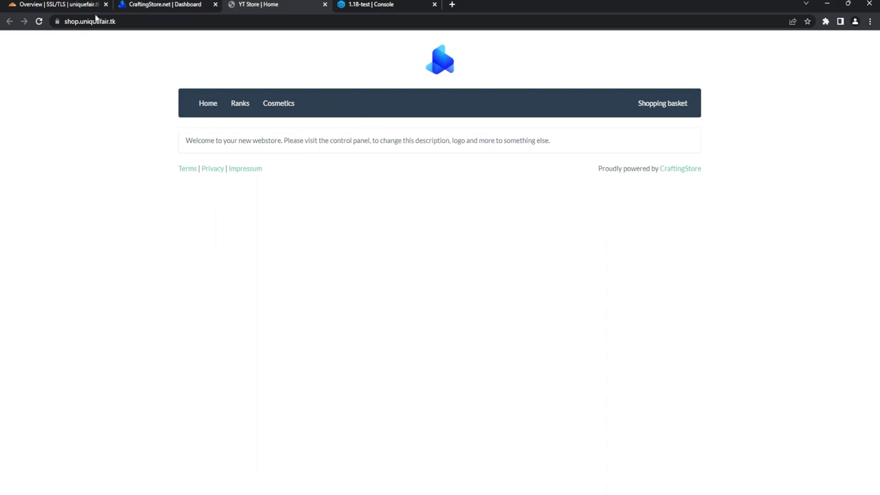
key(ctrl+1)
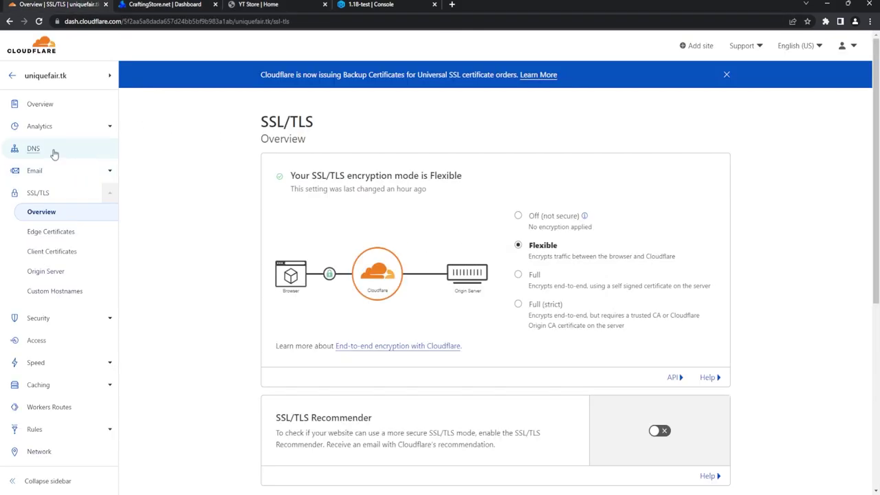
Step: Open the Cloudflare DNS records, then show the webstore's Ranks page with VIP at 3.80 USD
click(33, 148)
key(ctrl+3)
click(240, 105)
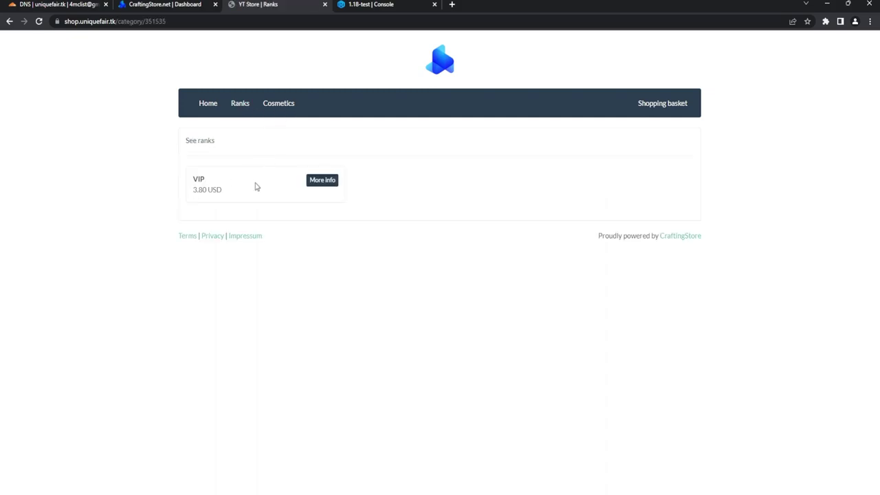
Step: Add the 3.80 USD VIP rank to the basket under a test player's Minecraft name
click(283, 107)
click(233, 103)
click(317, 180)
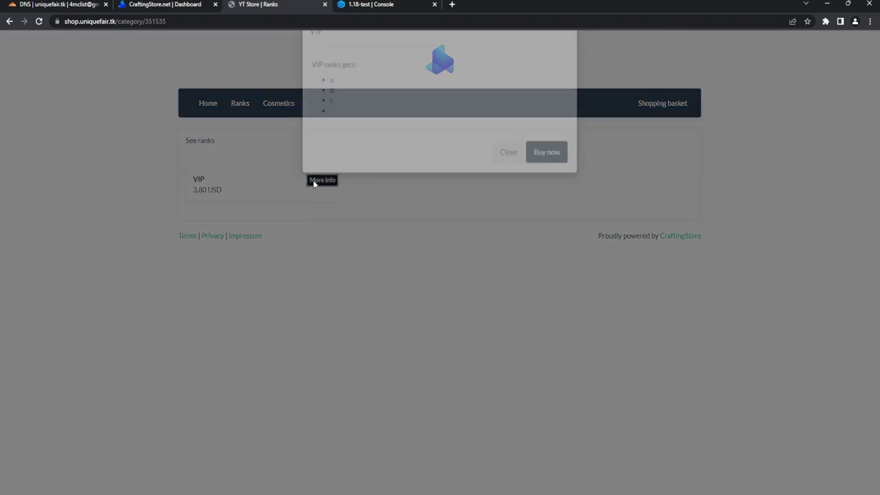
click(556, 181)
click(574, 150)
text(striker)
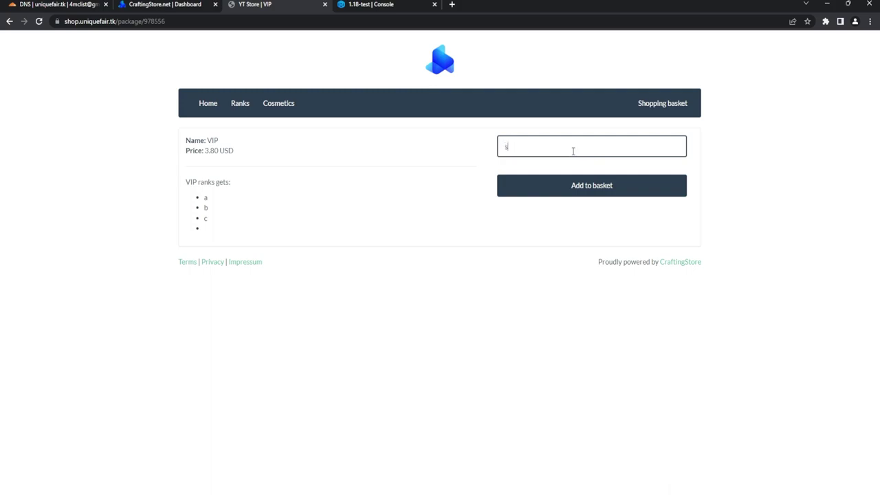
click(595, 195)
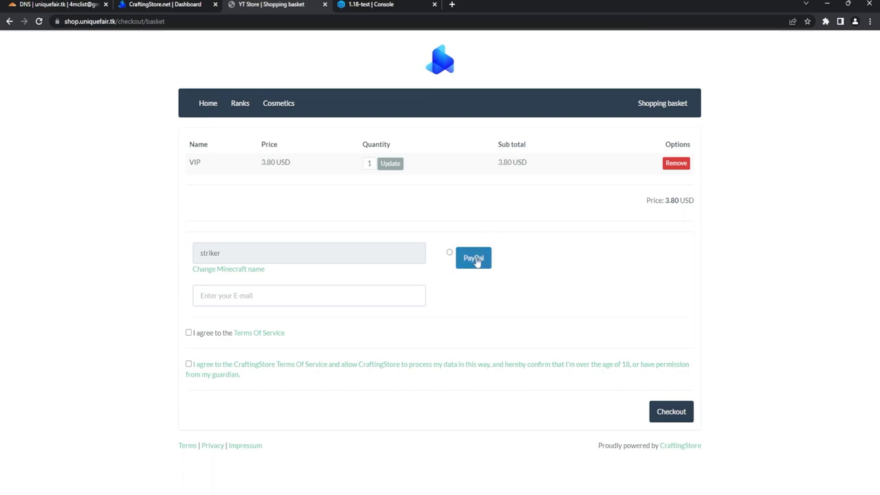
Step: Choose PayPal as the payment method and return to the admin dashboard
click(460, 255)
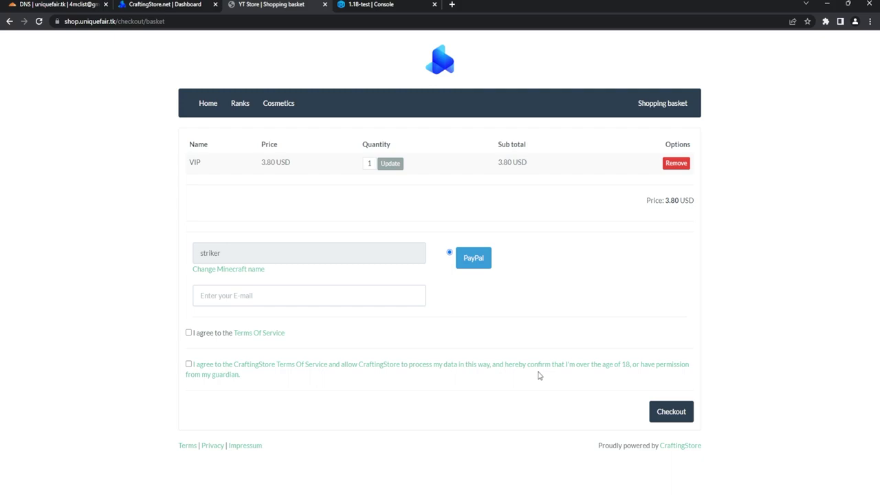
key(ctrl+shift+Tab)
click(180, 210)
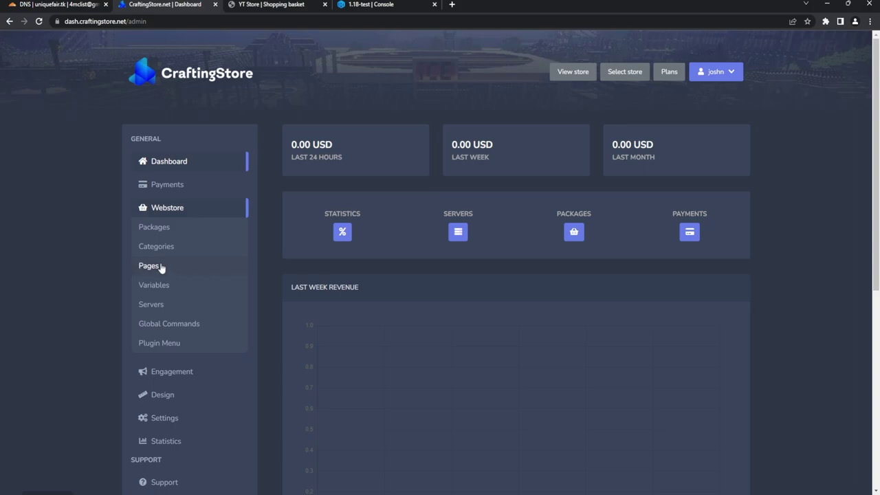
click(185, 273)
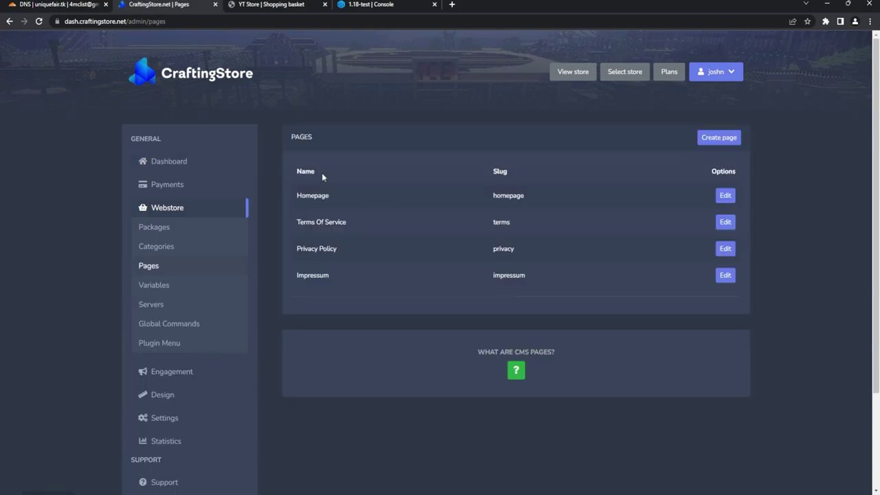
double_click(303, 196)
click(316, 222)
double_click(315, 248)
double_click(312, 276)
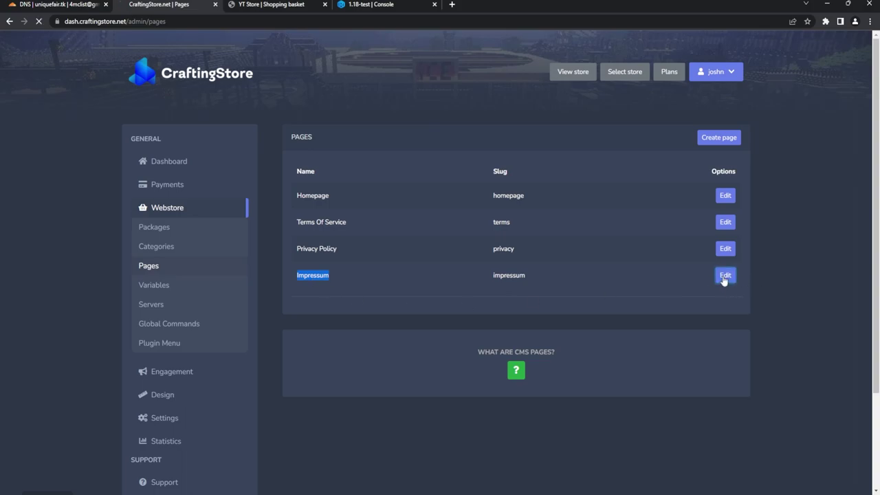
click(724, 276)
scroll(454, 276, down, 4)
scroll(474, 330, up, 4)
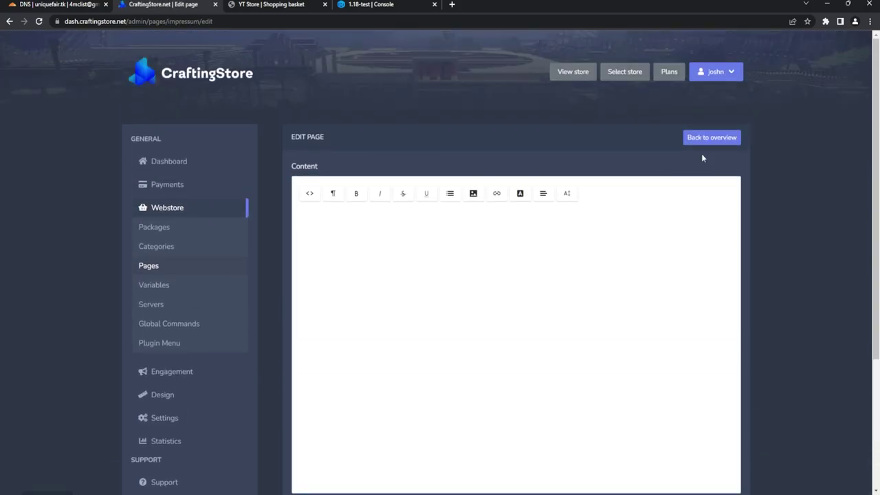
click(718, 139)
click(724, 222)
click(715, 138)
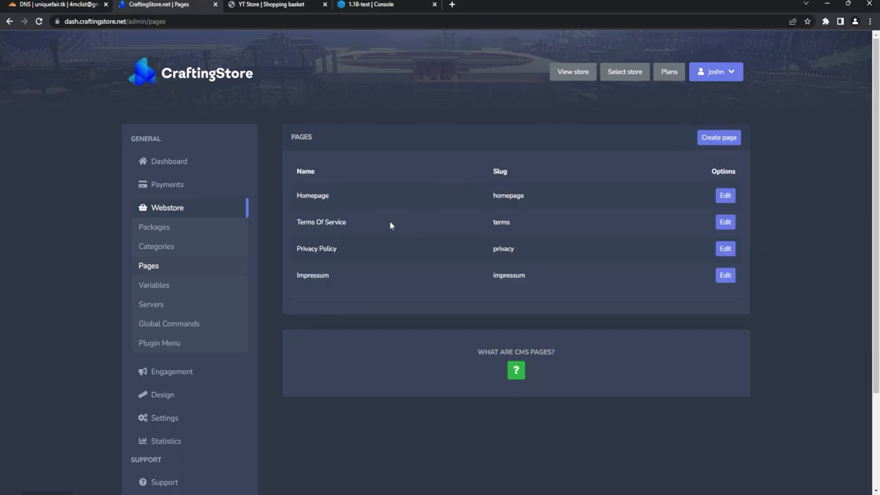
triple_click(331, 220)
triple_click(312, 249)
click(174, 183)
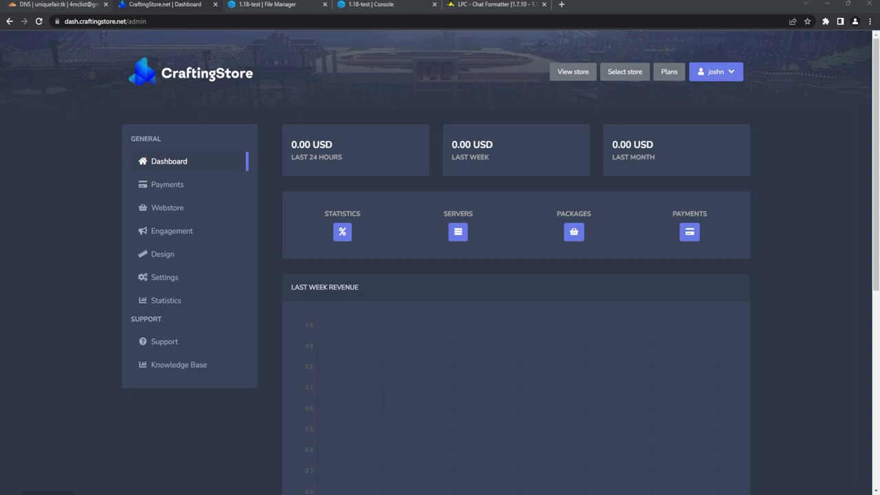
Step: Show the VIP package's commands 'lp user {player} parent set VIP' and the purchase broadcast
click(167, 207)
click(165, 228)
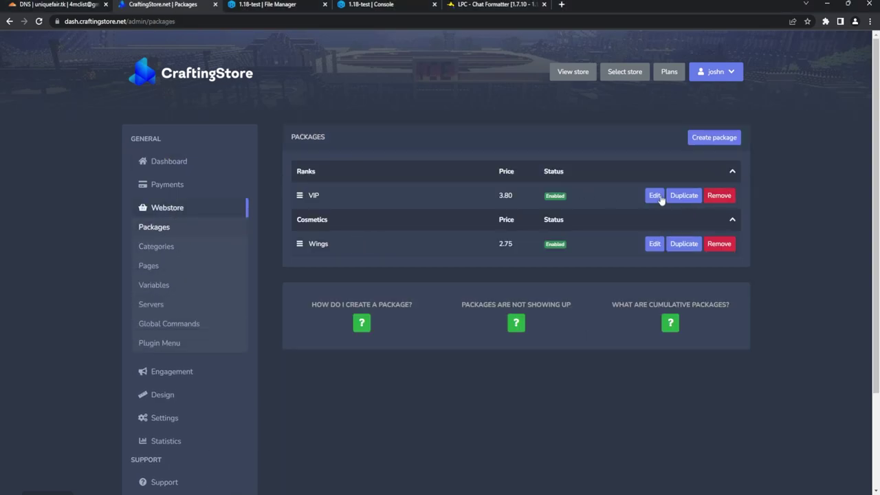
click(655, 195)
click(467, 171)
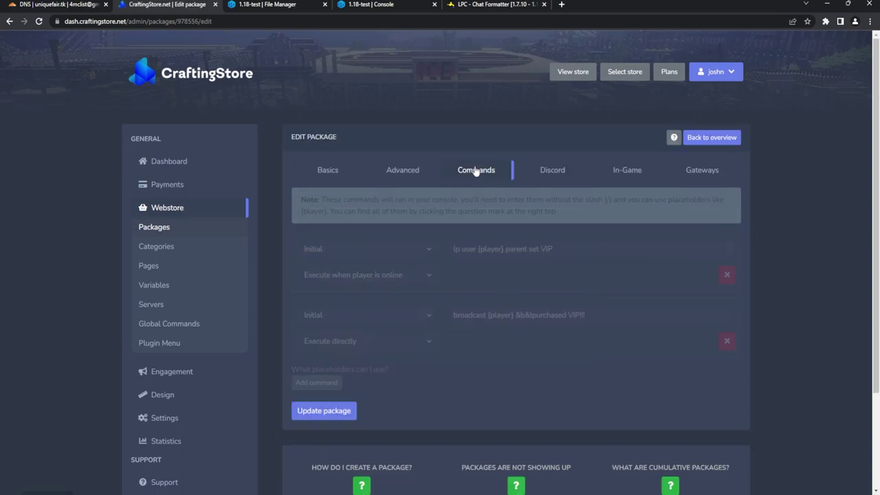
click(568, 249)
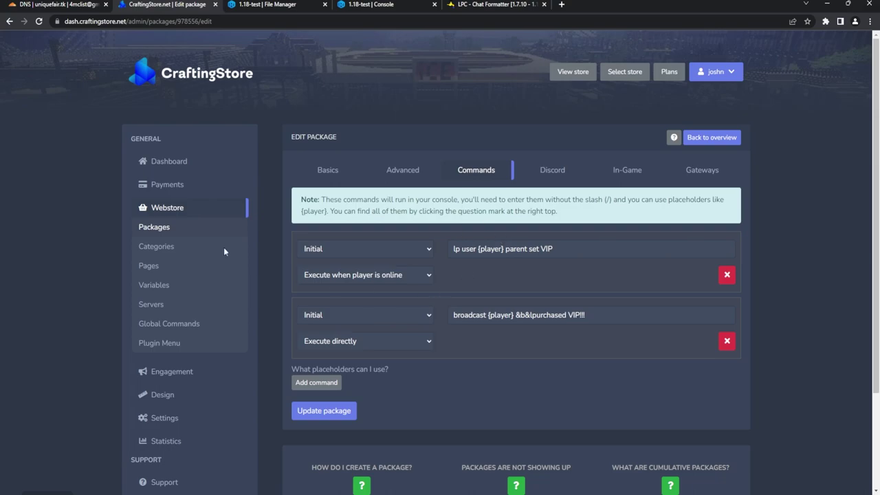
click(169, 185)
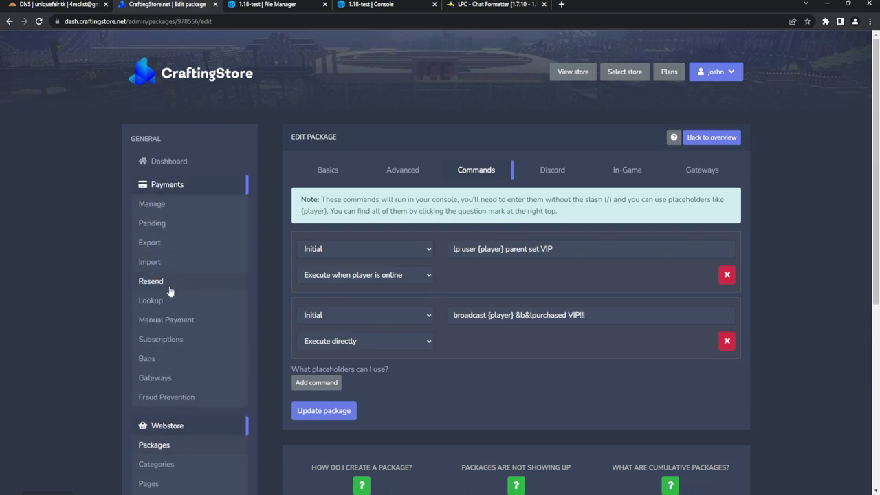
Step: Create a manual payment giving the VIP package to the test player's Minecraft name
click(168, 321)
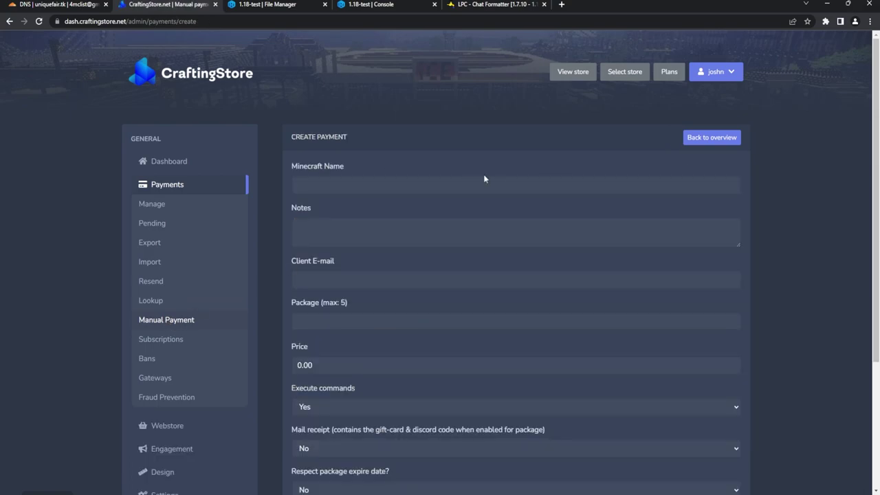
click(471, 185)
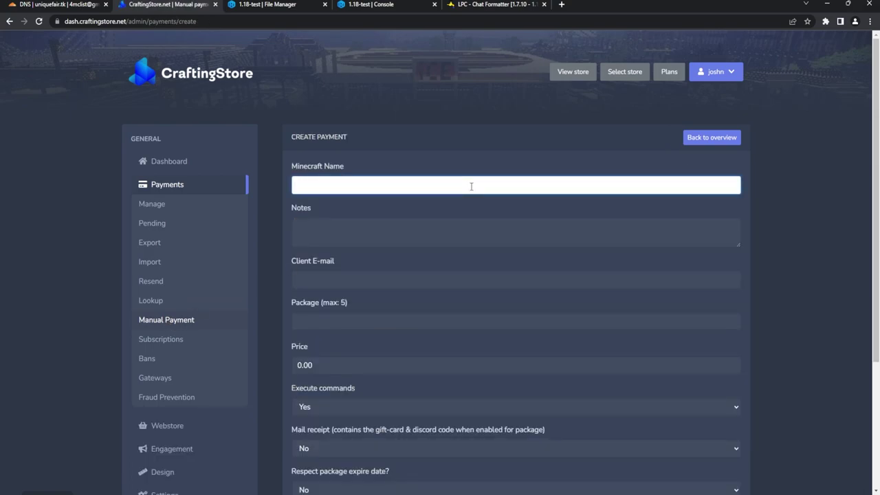
text(s0ulstriker)
click(330, 322)
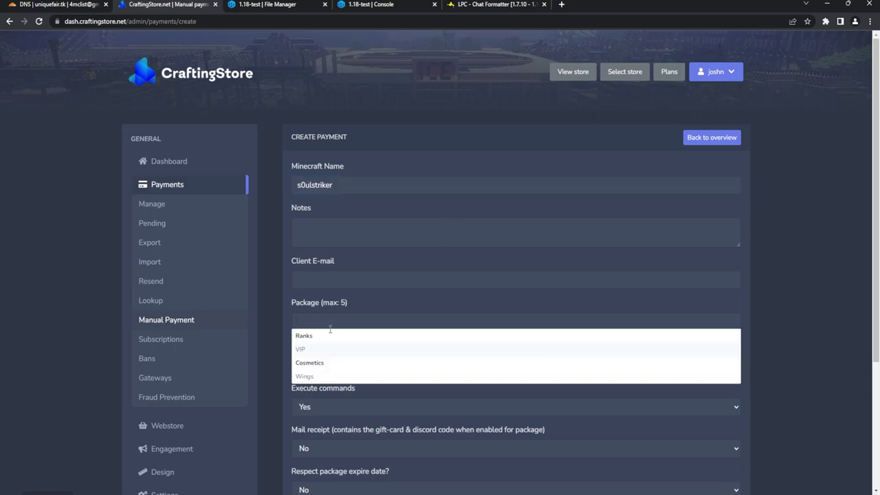
click(306, 351)
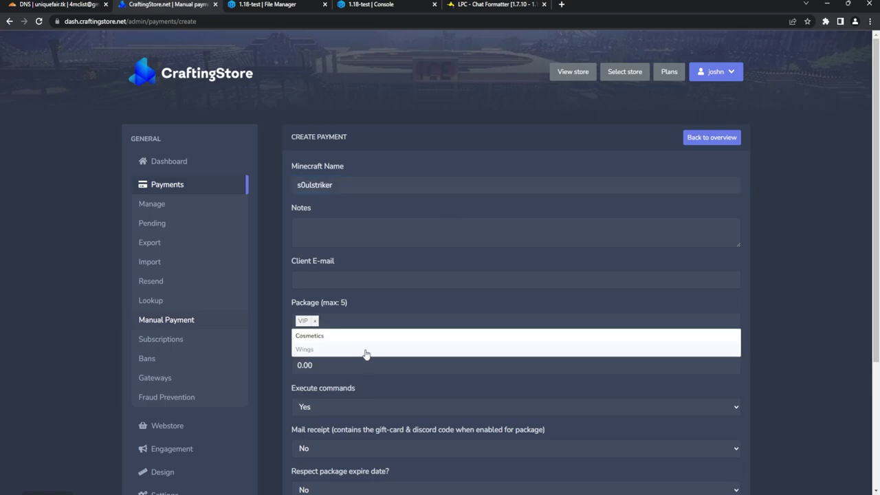
click(274, 362)
scroll(295, 331, down, 2)
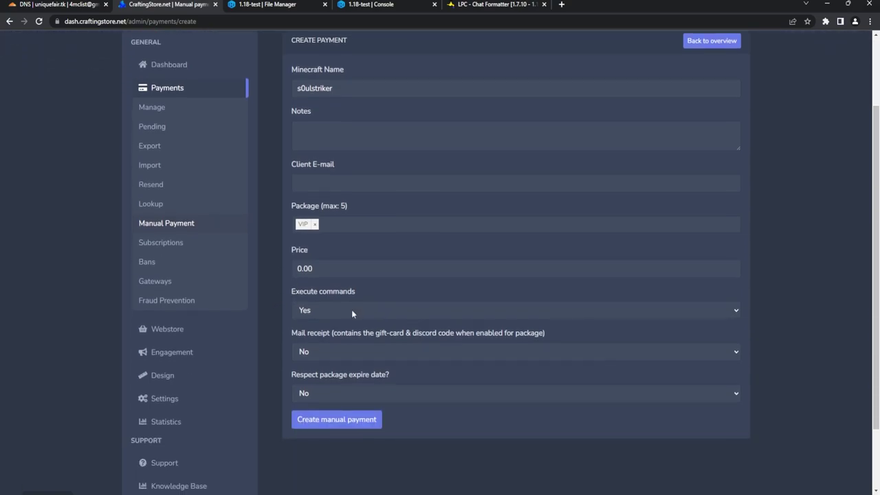
click(337, 422)
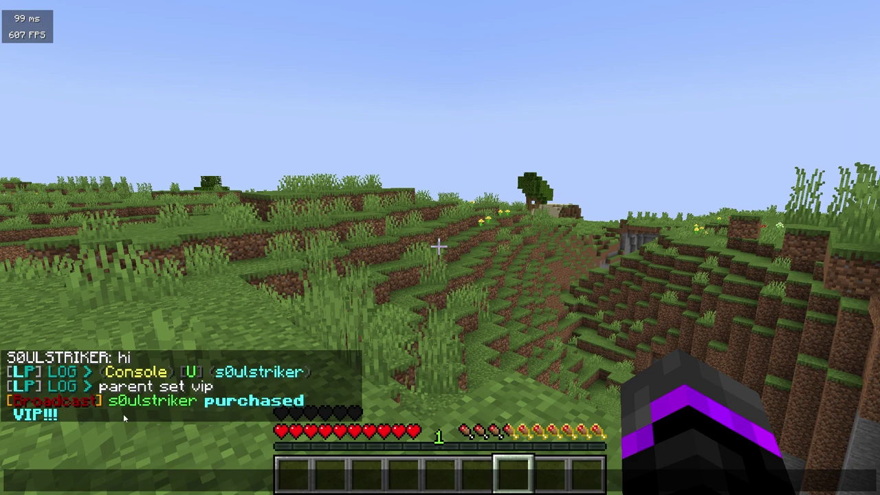
Step: Send 'hi' in chat and reopen the chat log to see the VIP prefix
text(hi)
key(Return)
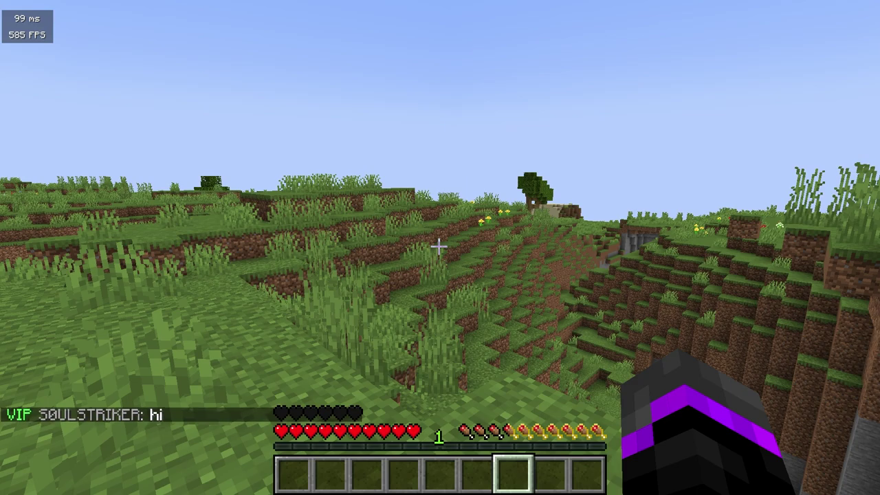
key(t)
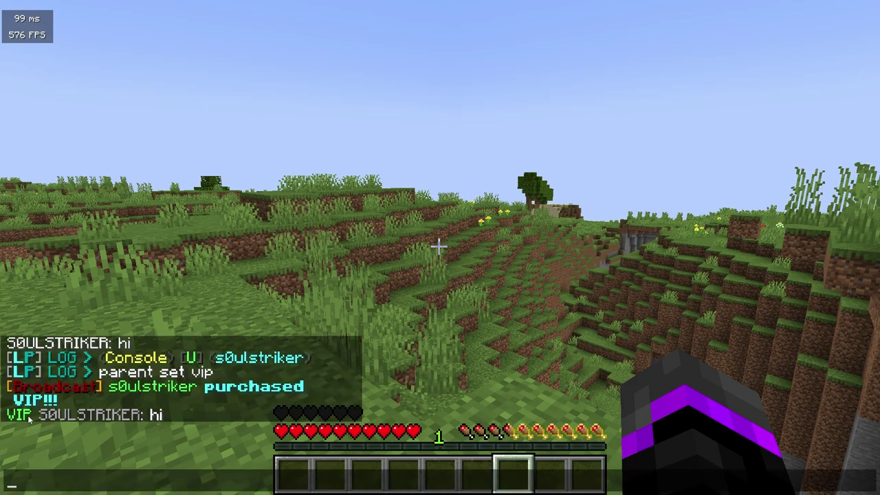
Step: Switch to a front-facing camera, hide the HUD, and walk the character toward the camera
key(Escape)
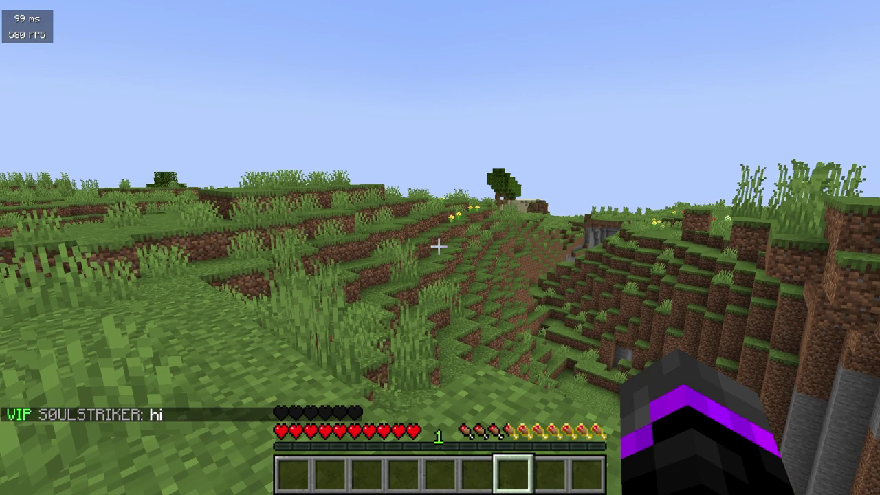
key(F5)
key(F5)
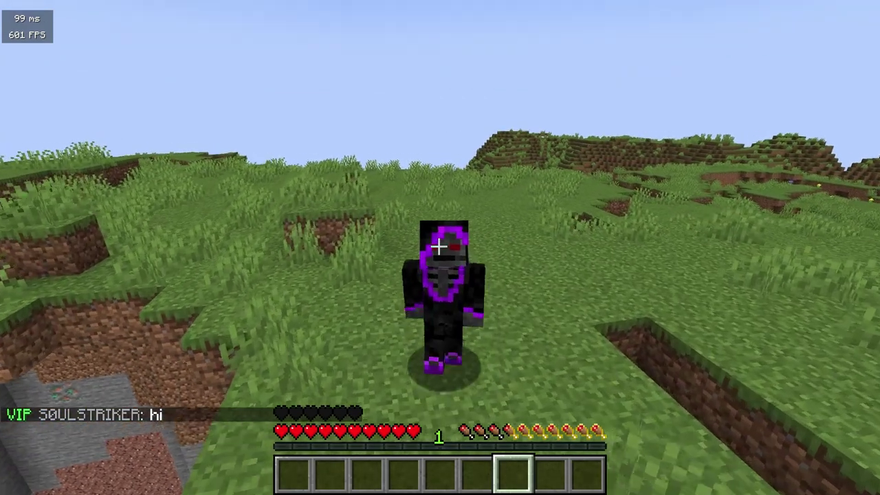
key(F1)
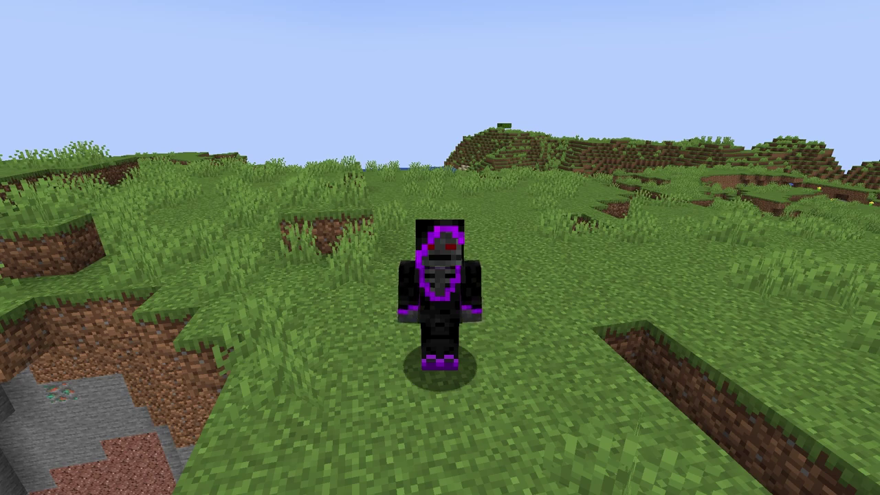
mouse_move(440, 248)
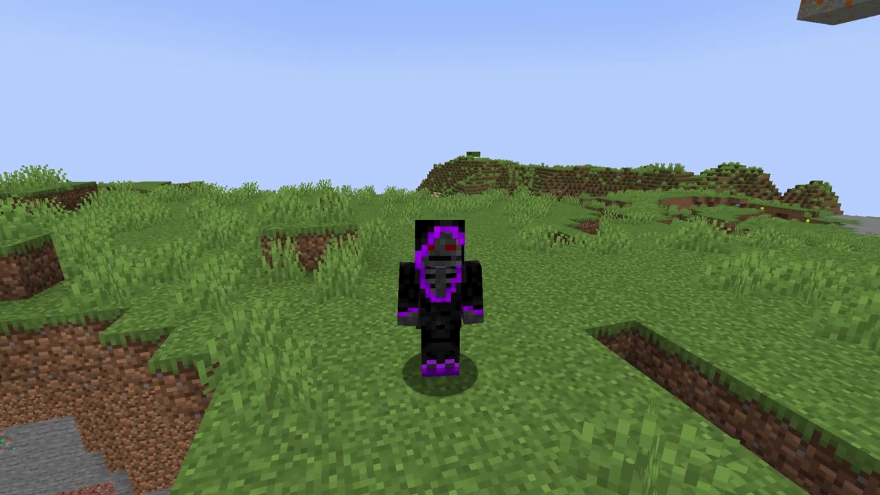
key(w)
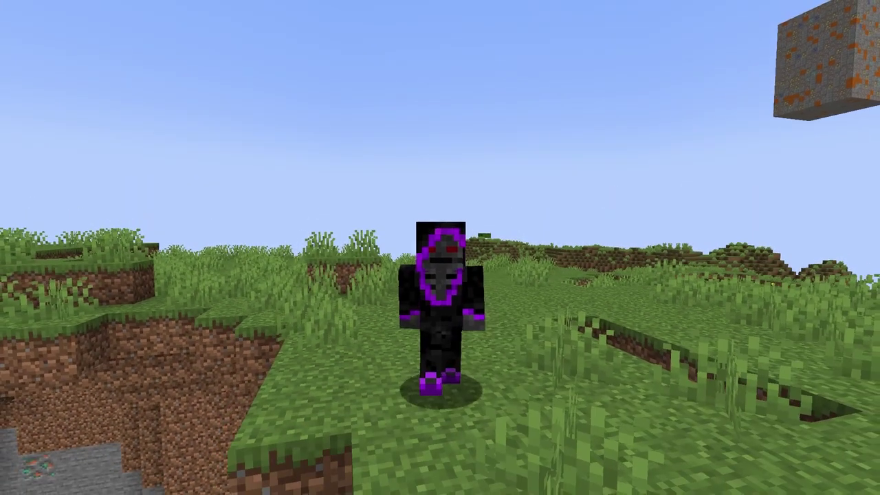